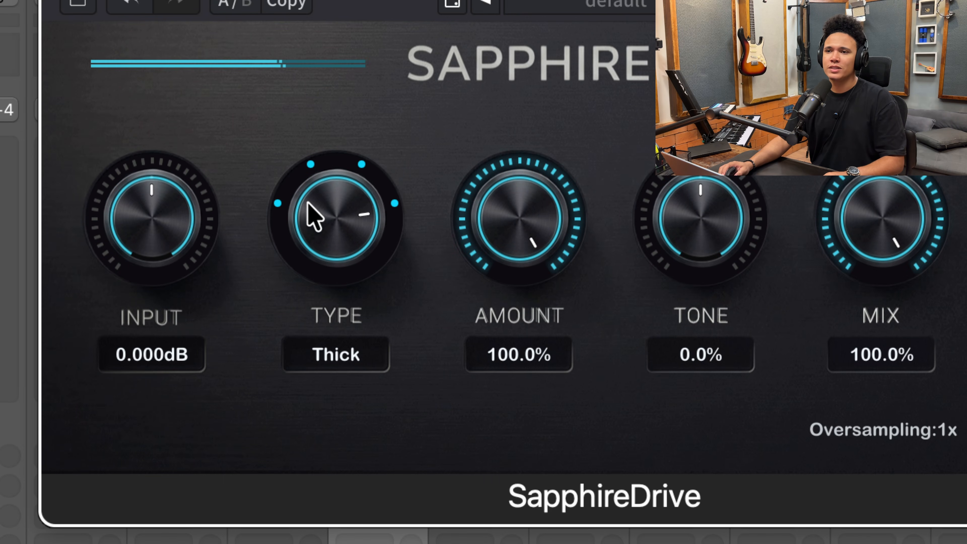
- Audition the saturation types on the playing drum bus: Tape II, Tape I and Bloom, ending on Thick
left_click_drag(312, 217, 298, 324)
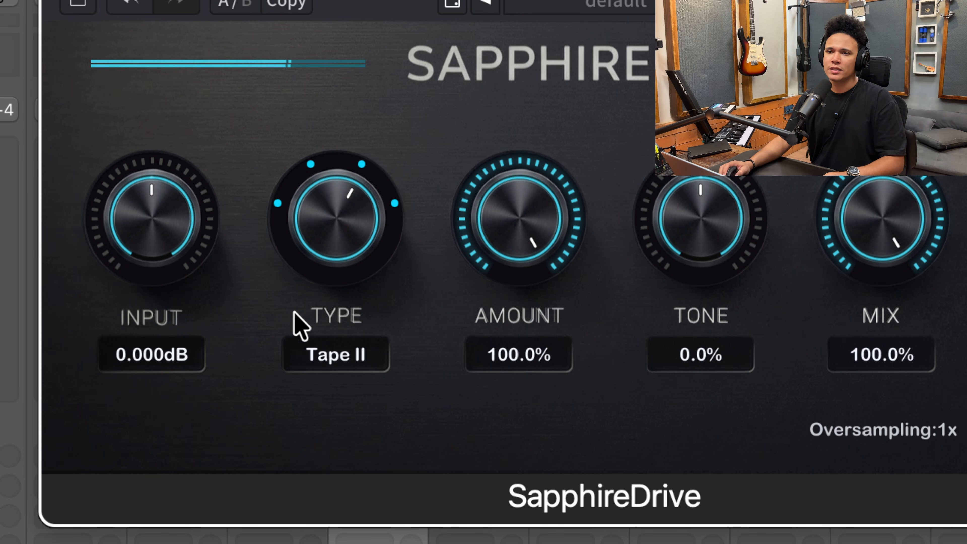
left_click_drag(316, 256, 309, 295)
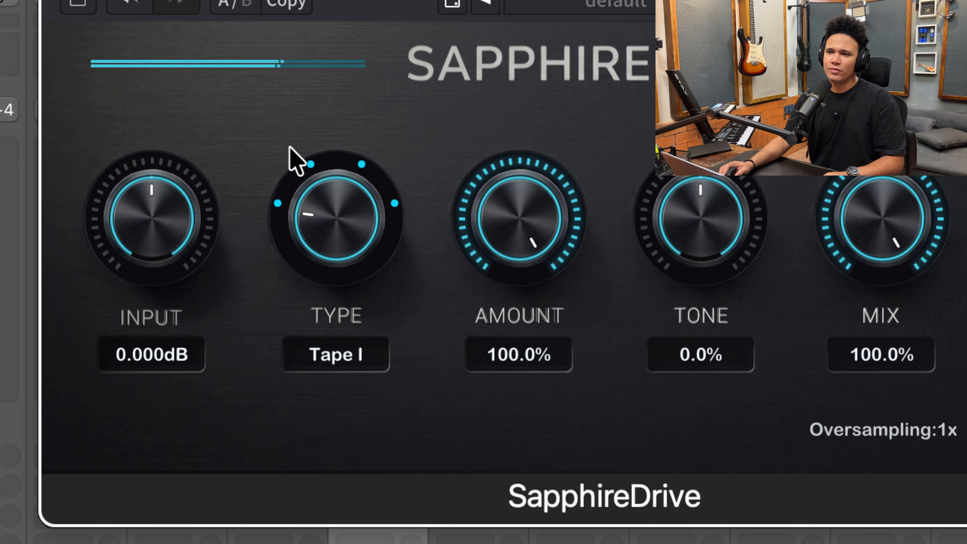
left_click_drag(326, 217, 332, 132)
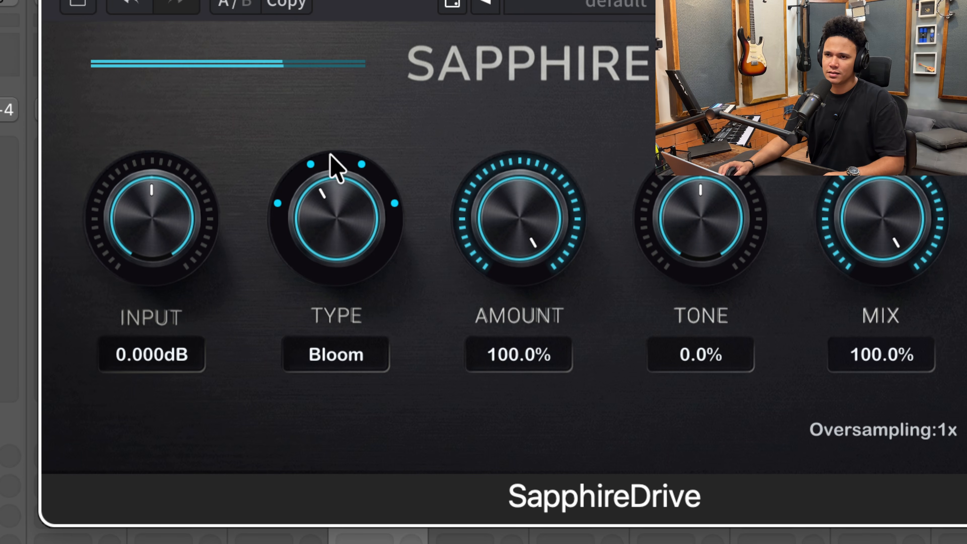
left_click_drag(328, 207, 388, 120)
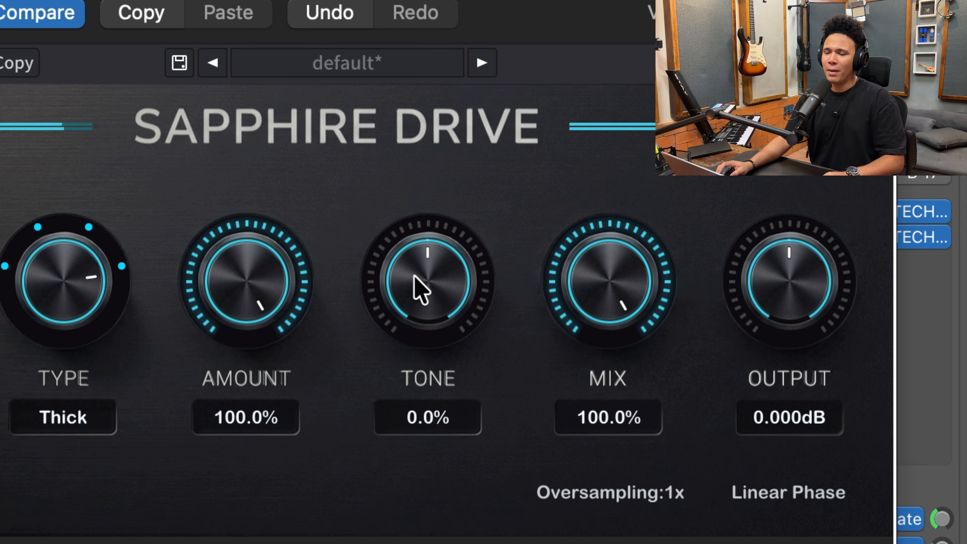
- Sweep the Tone from -100% up to 100%, and lower the Mix to 56.4%
left_click_drag(414, 277, 415, 367)
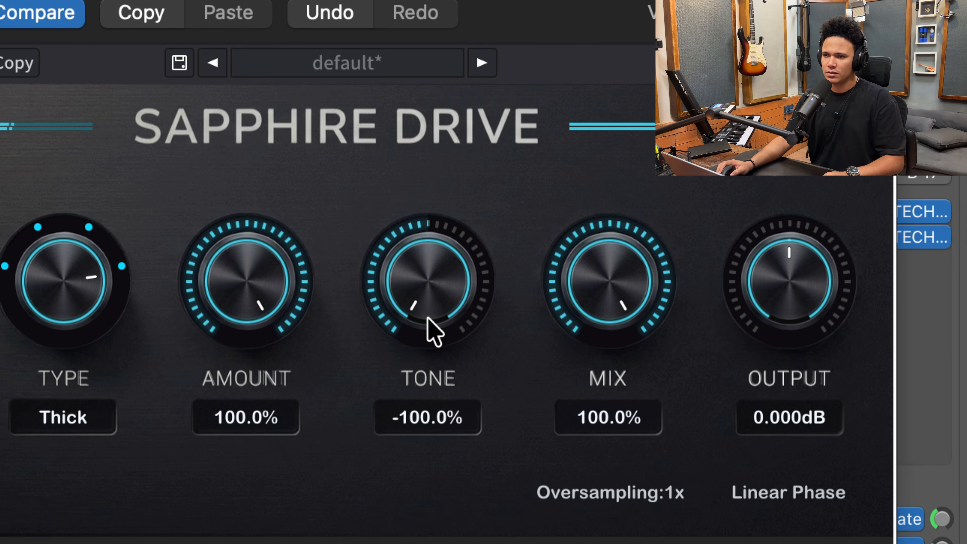
left_click_drag(420, 313, 440, 244)
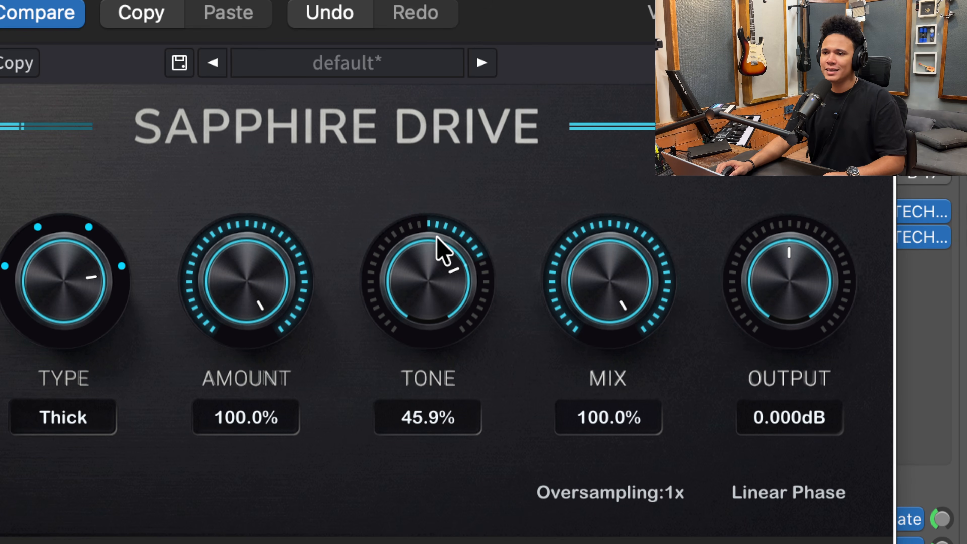
left_click_drag(423, 303, 448, 193)
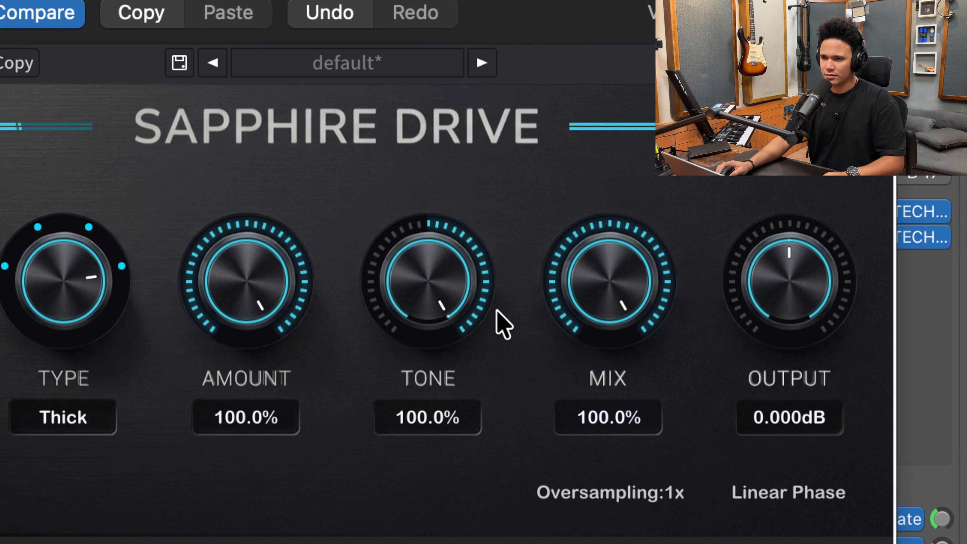
left_click_drag(442, 291, 444, 186)
left_click_drag(413, 269, 431, 190)
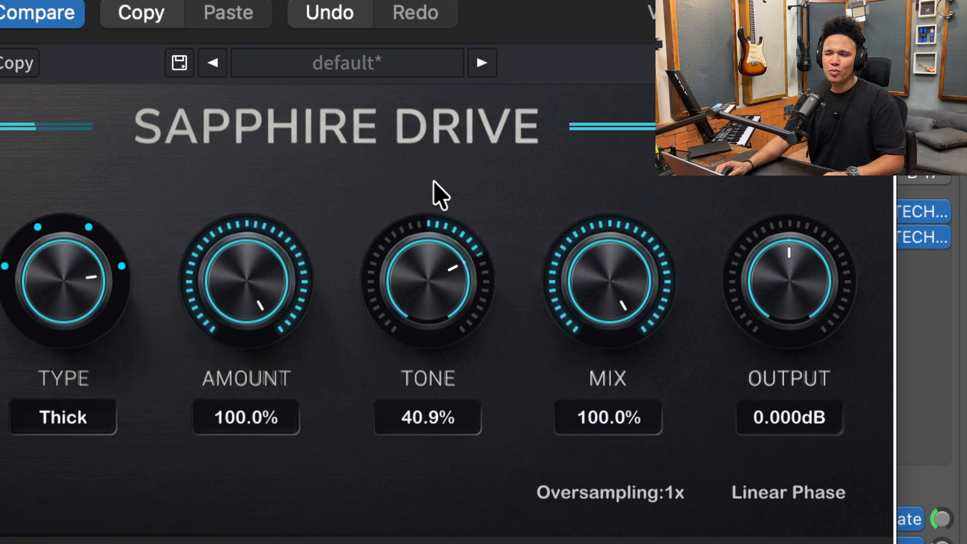
left_click_drag(425, 300, 447, 194)
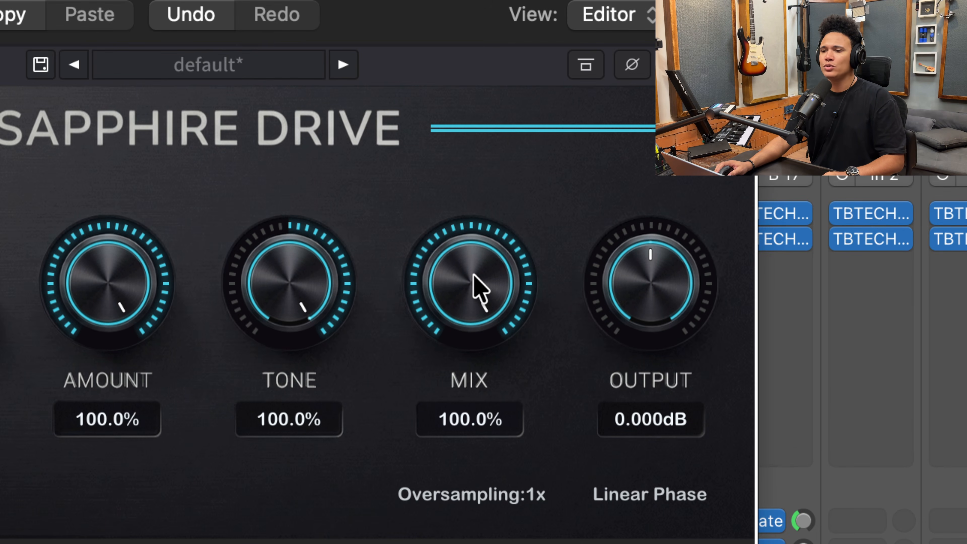
left_click_drag(474, 277, 469, 249)
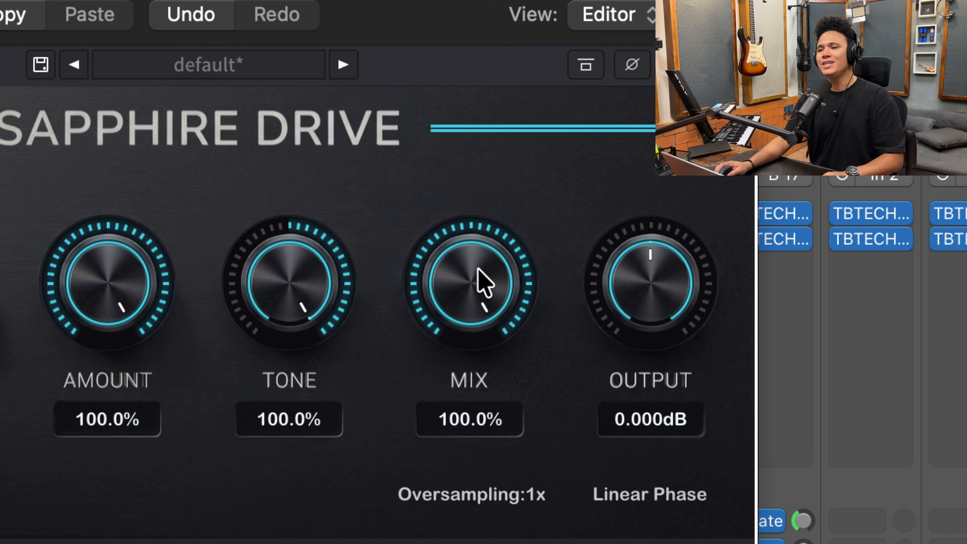
left_click_drag(484, 283, 460, 405)
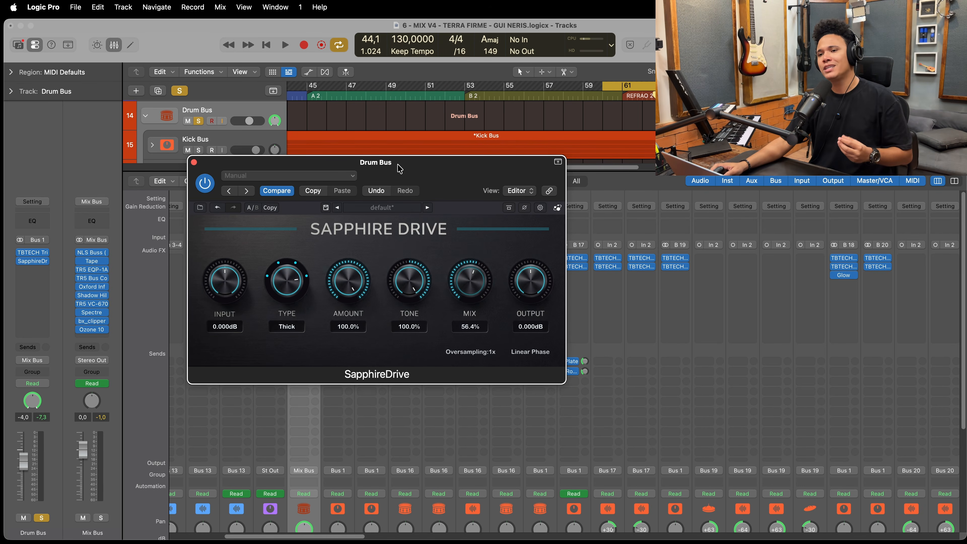
- Set the drive Type to Tape I, the Amount to 45%, the Tone to 0% and the Mix to 100%
left_click_drag(399, 168, 427, 173)
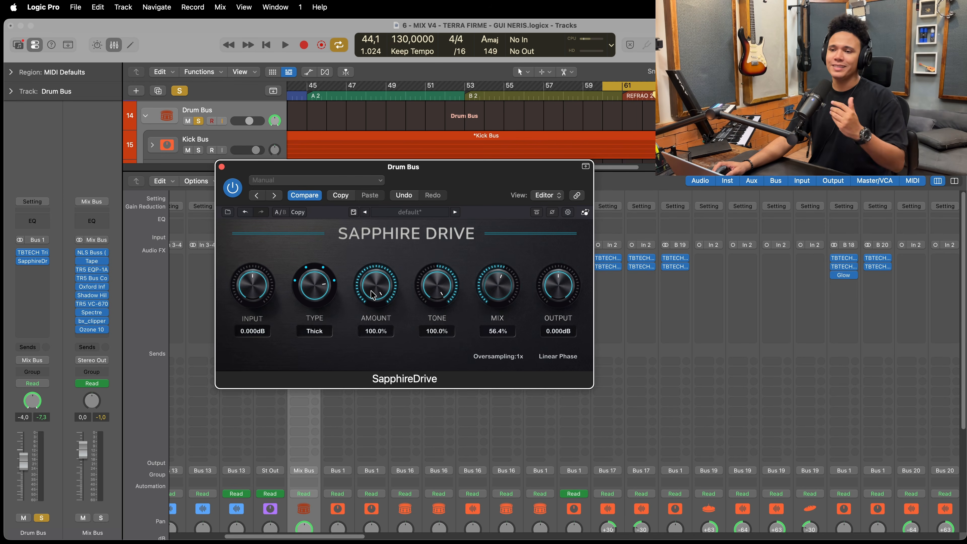
left_click_drag(494, 170, 505, 171)
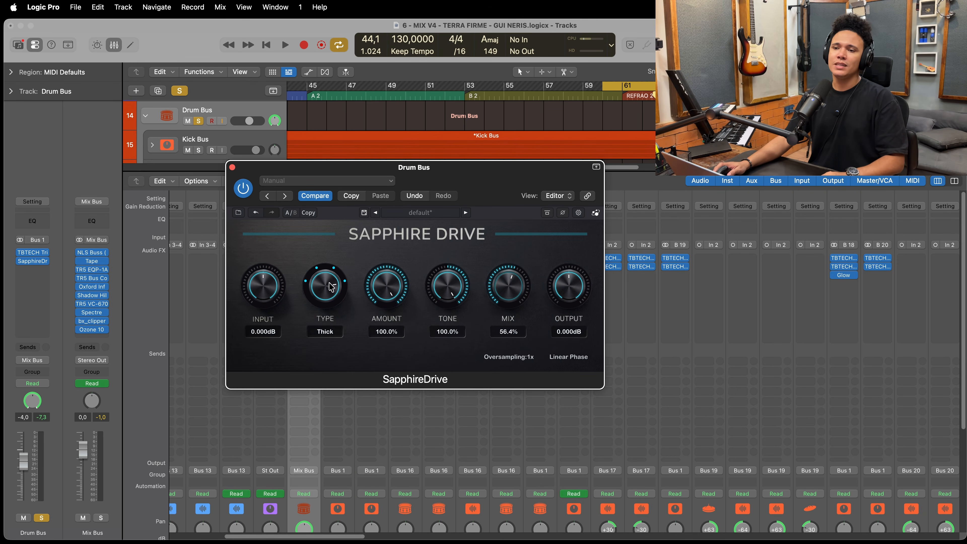
left_click_drag(331, 286, 331, 290)
left_click_drag(389, 293, 443, 299)
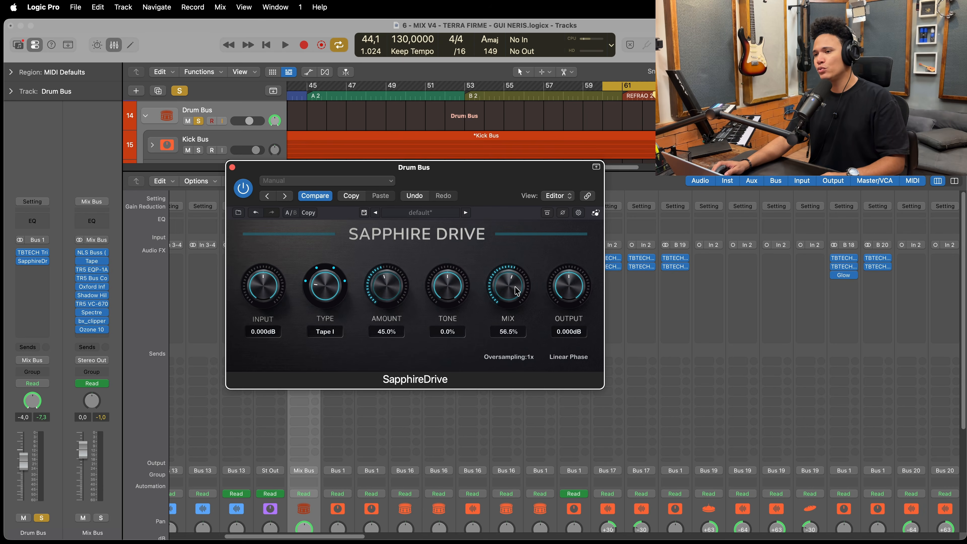
left_click_drag(517, 291, 516, 292)
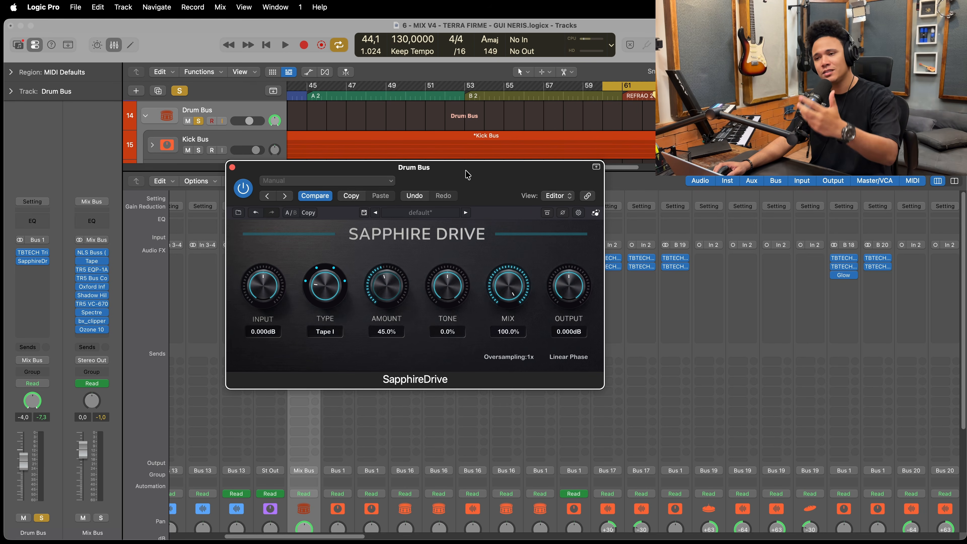
- Reposition the plugin window, place the playhead at the cycle start near bar 60 and start playback
left_click_drag(467, 175, 469, 196)
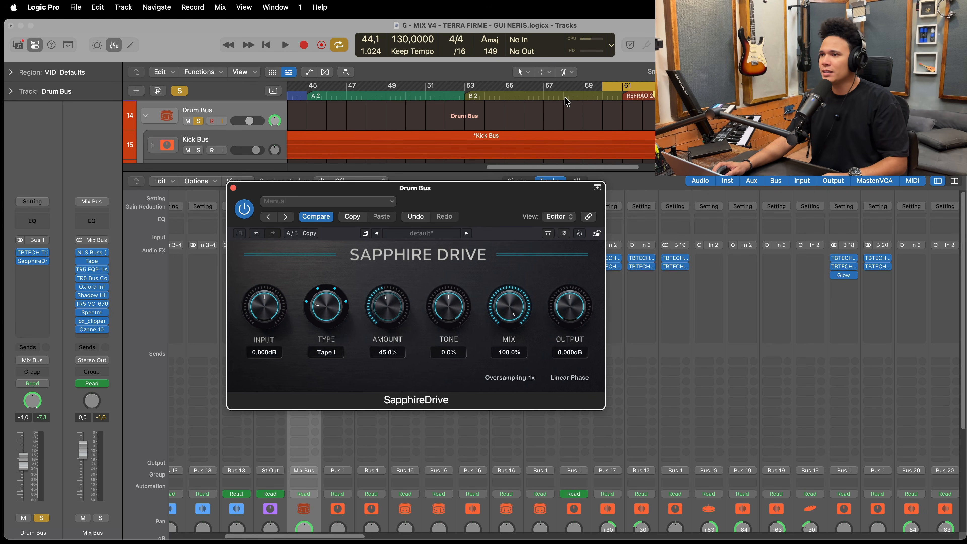
left_click(602, 96)
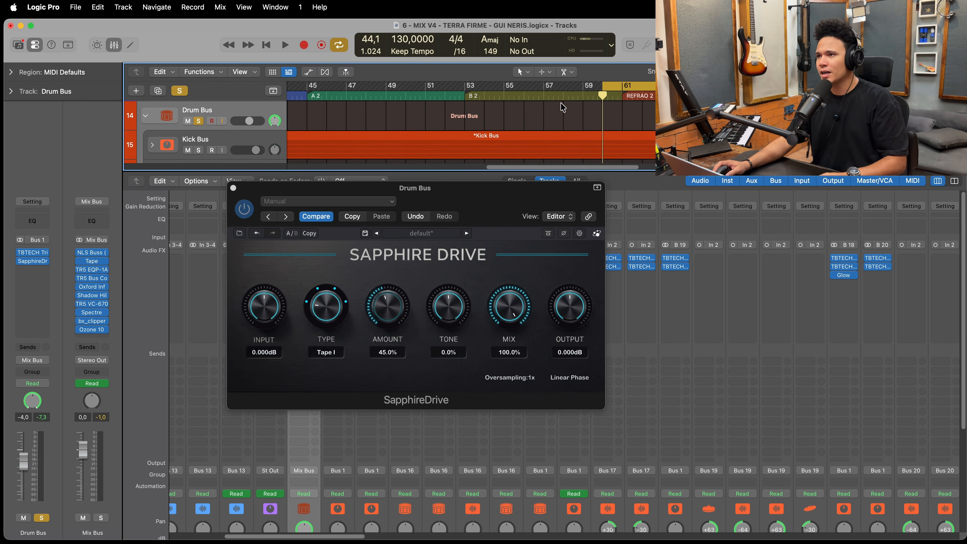
left_click(581, 93)
left_click(604, 94)
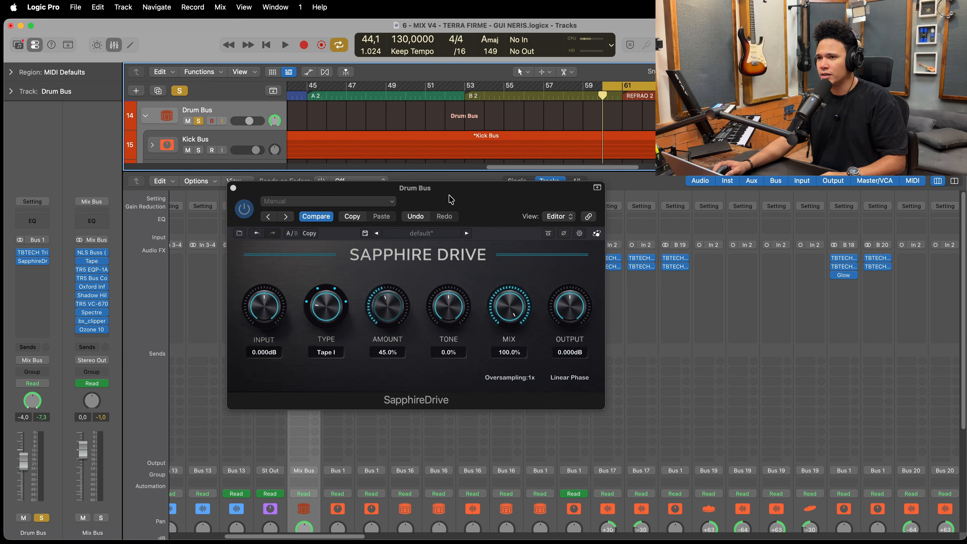
left_click_drag(468, 200, 469, 160)
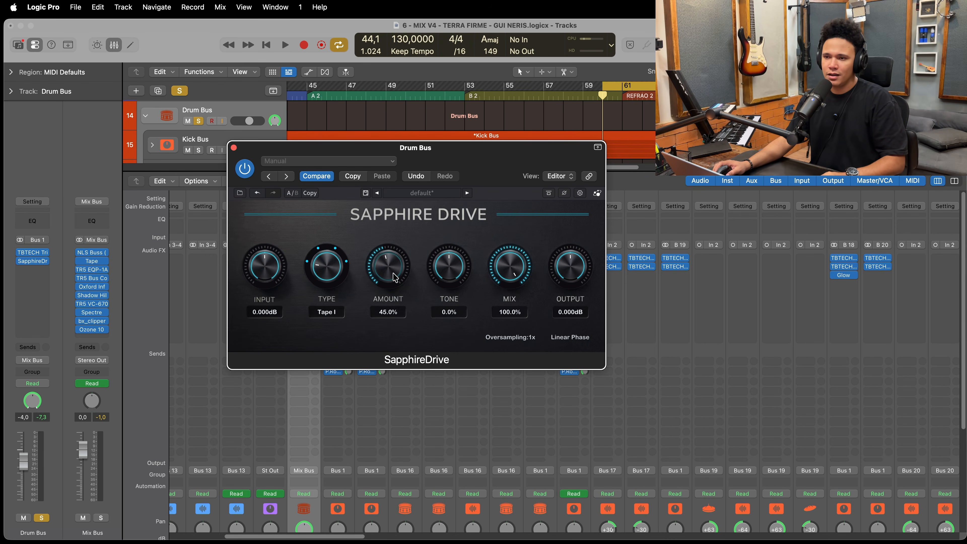
left_click(586, 99)
key("space")
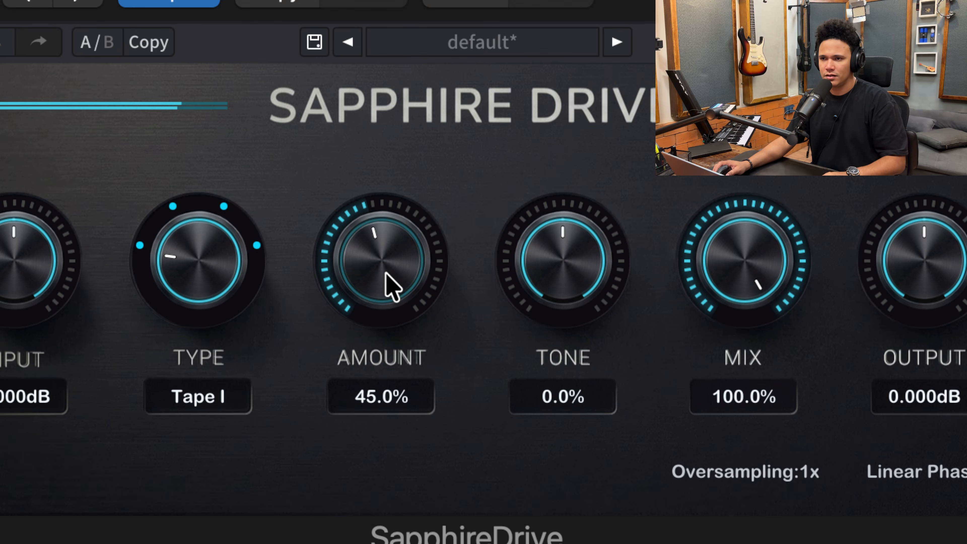
- Sweep the Amount between 0% and 100% with Tape I, leave it at 100% and stop playback
left_click_drag(389, 271, 404, 158)
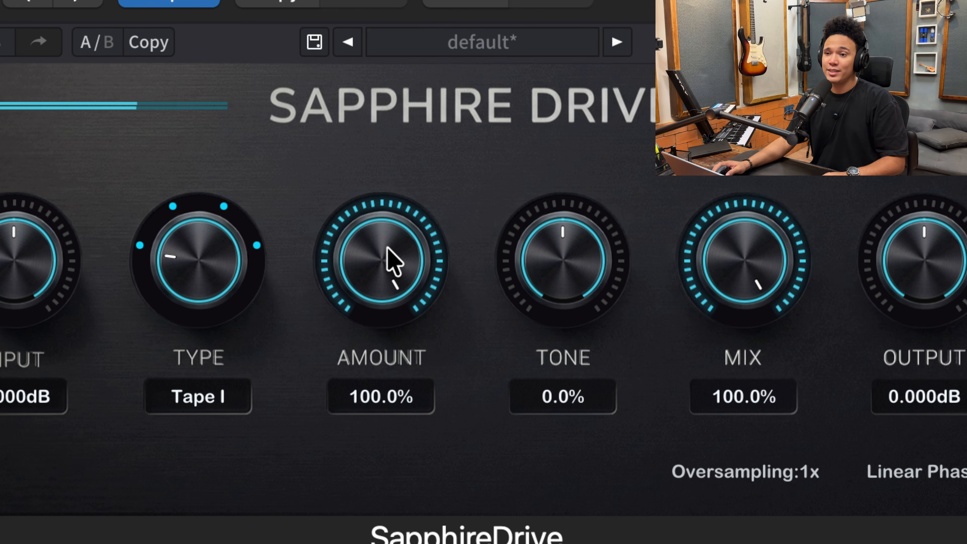
left_click_drag(386, 250, 333, 456)
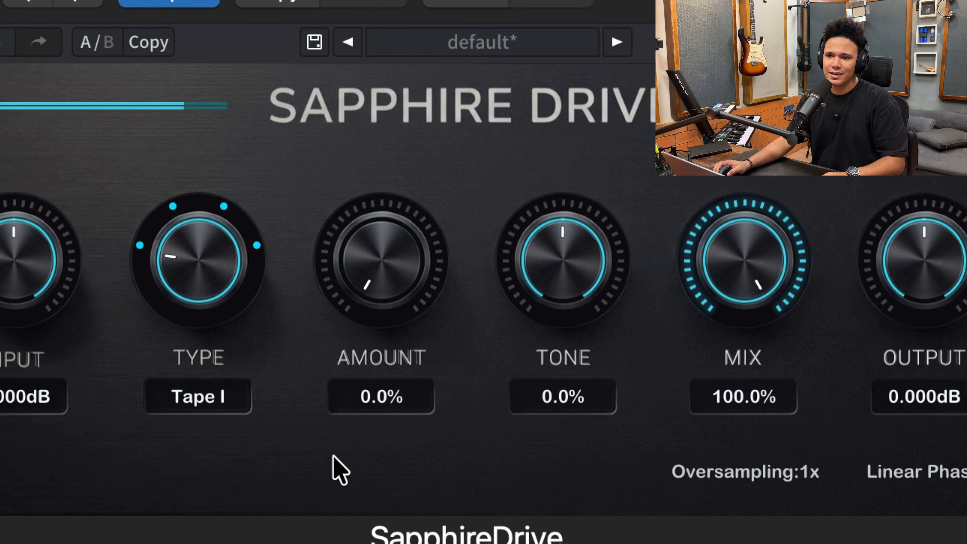
left_click_drag(356, 303, 390, 137)
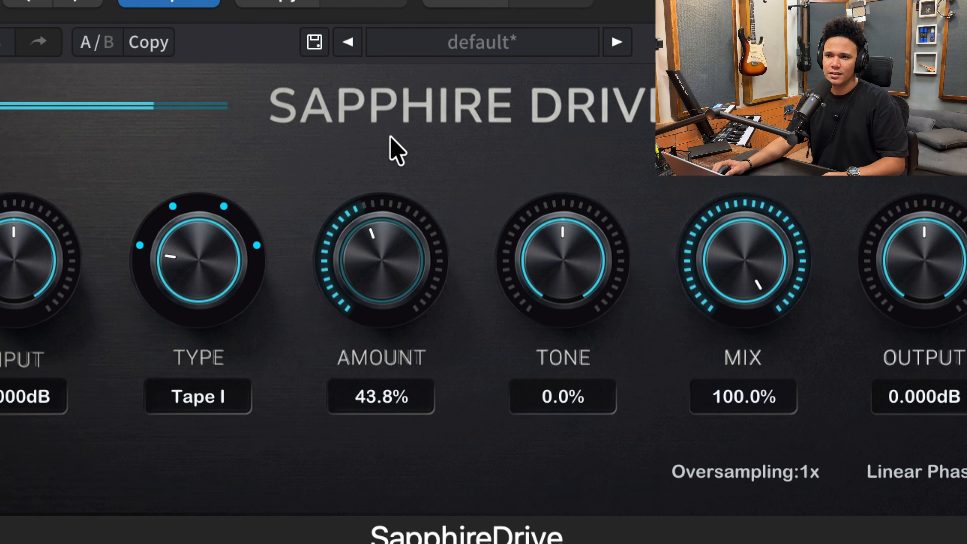
left_click_drag(379, 251, 438, 1)
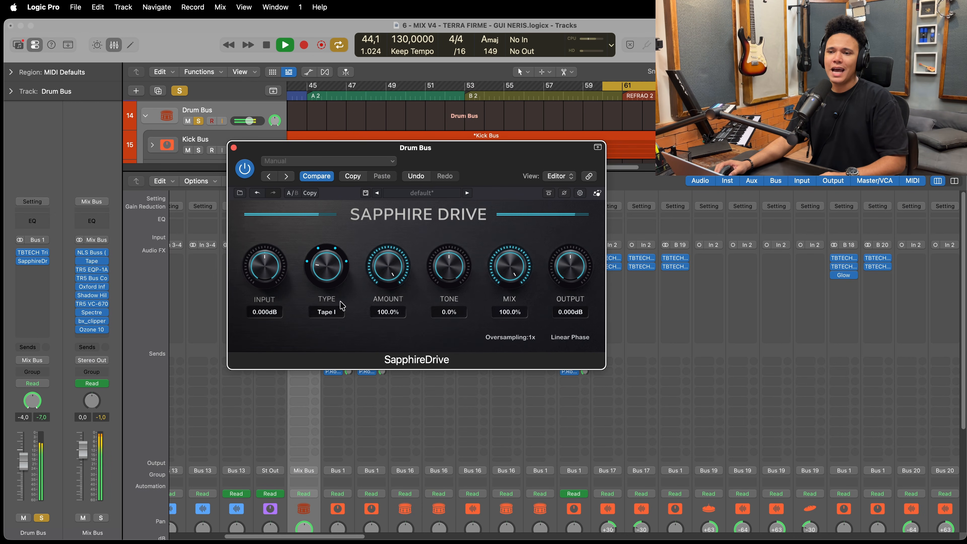
key("space")
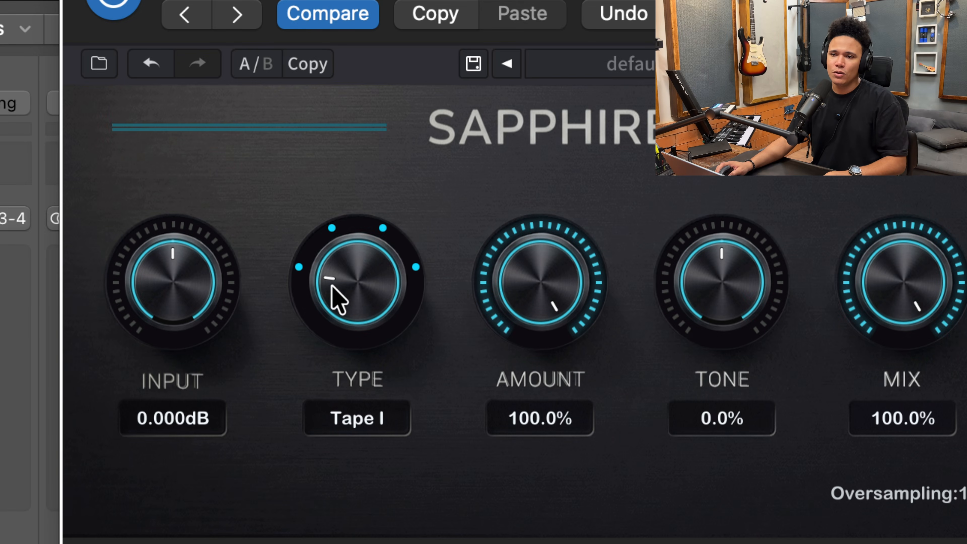
- Play from the cycle start near bar 60 and switch the Type through Bloom and Tape II to Thick
left_click_drag(331, 286, 323, 344)
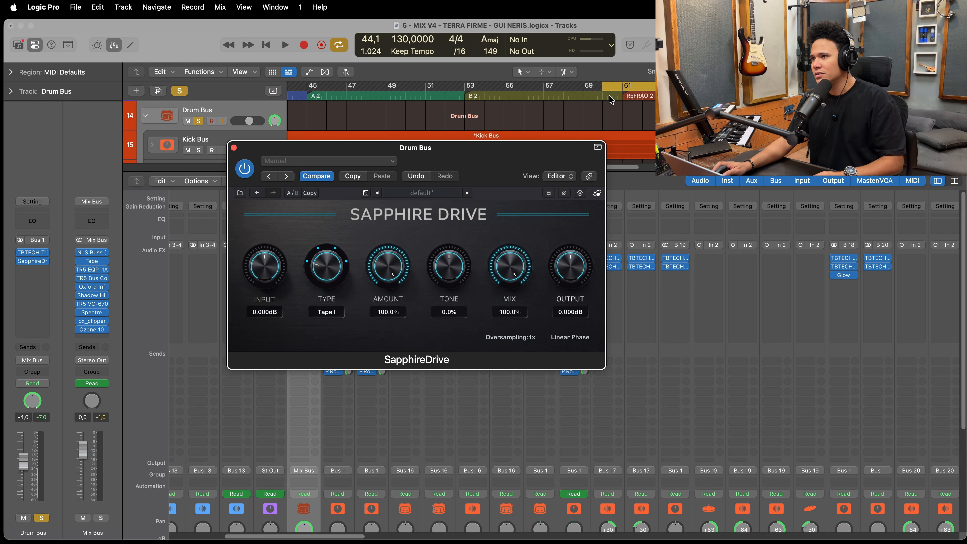
left_click(601, 95)
key("space")
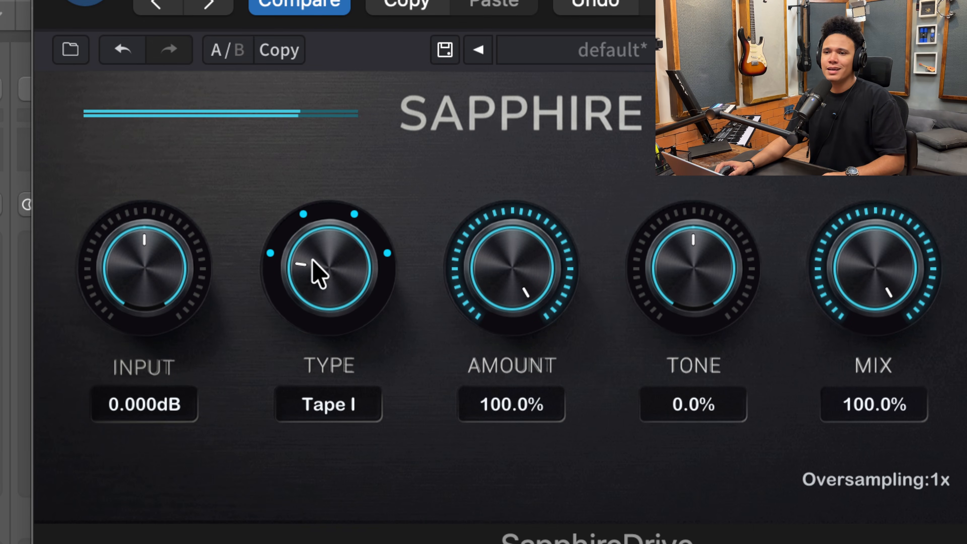
left_click_drag(321, 283, 334, 183)
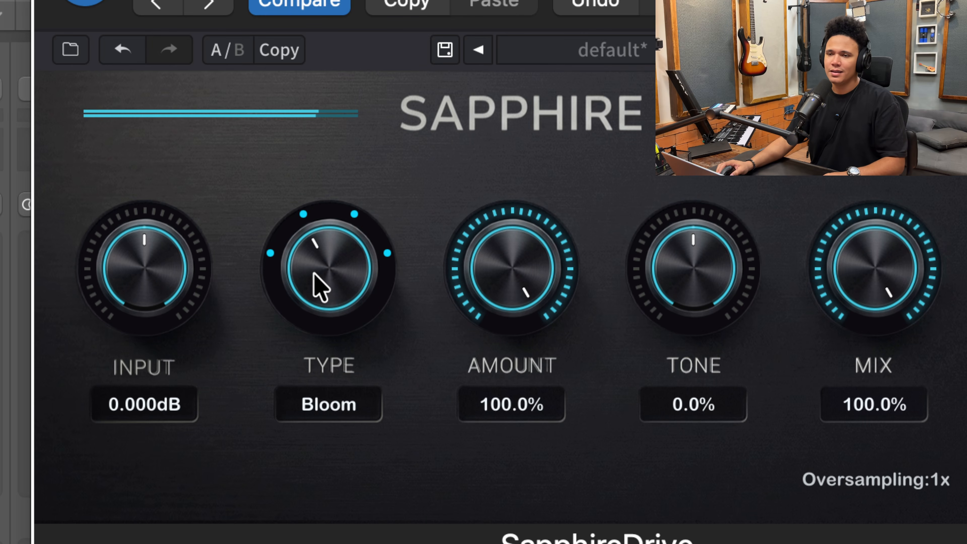
left_click_drag(313, 273, 337, 194)
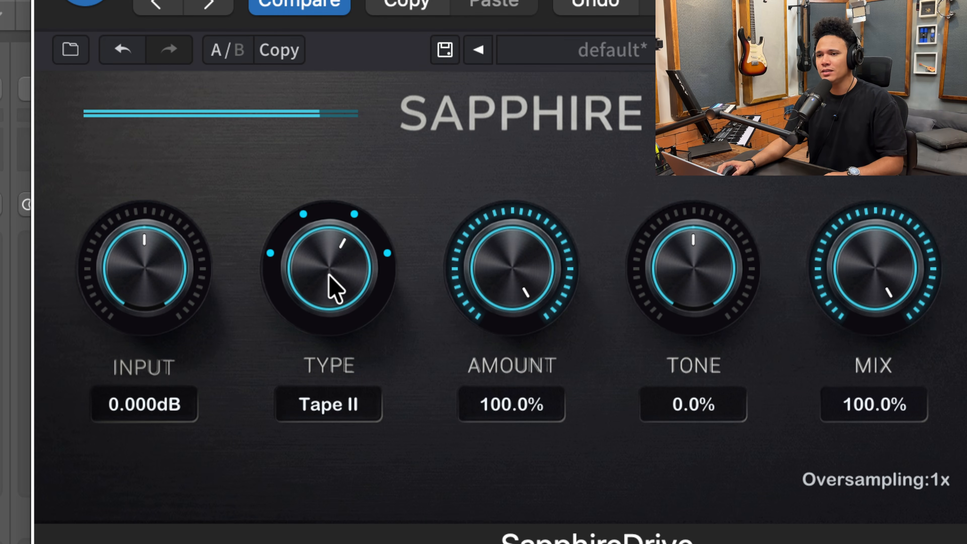
left_click_drag(340, 229, 360, 192)
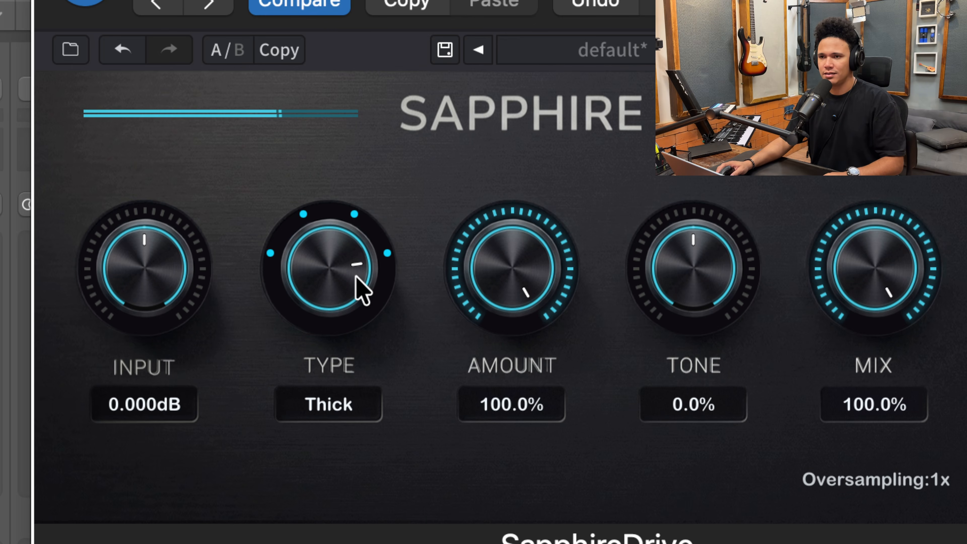
- Switch the Type back through Tape II and Bloom to Tape I, stop playback and nudge the plugin window aside
left_click_drag(334, 283, 312, 392)
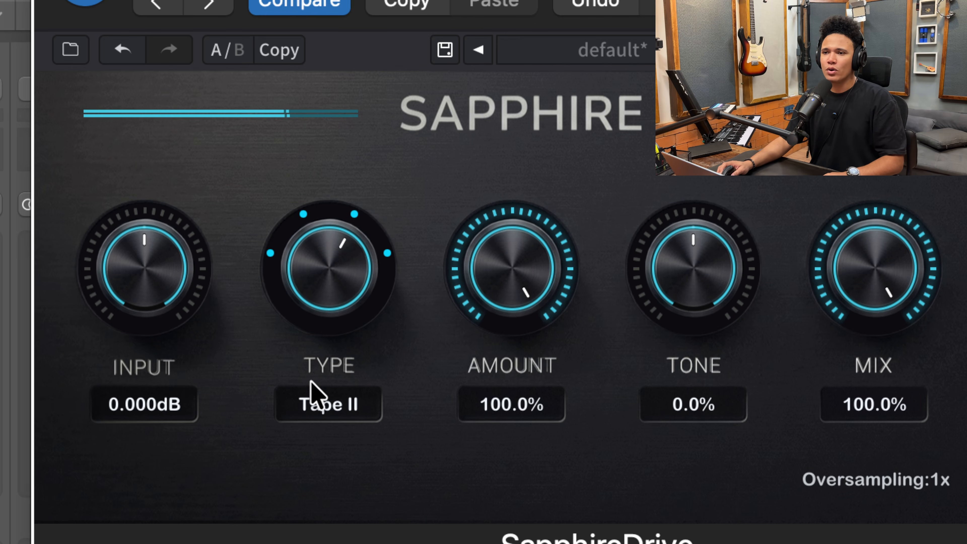
left_click_drag(325, 262, 316, 346)
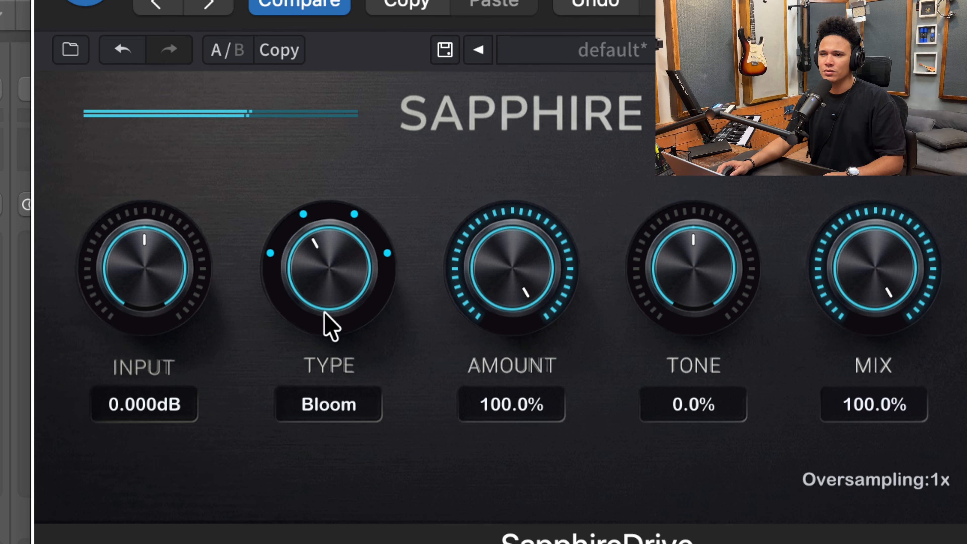
left_click_drag(324, 313, 324, 367)
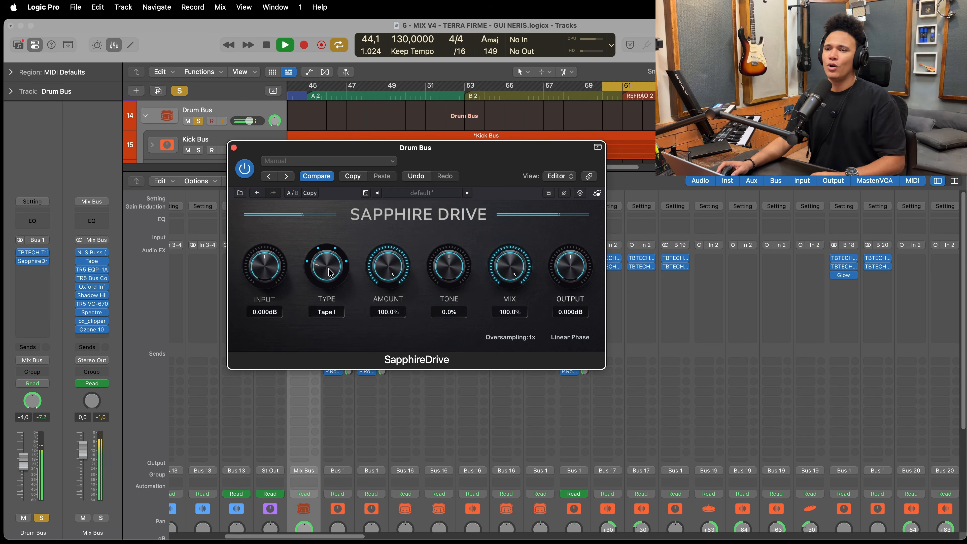
key("space")
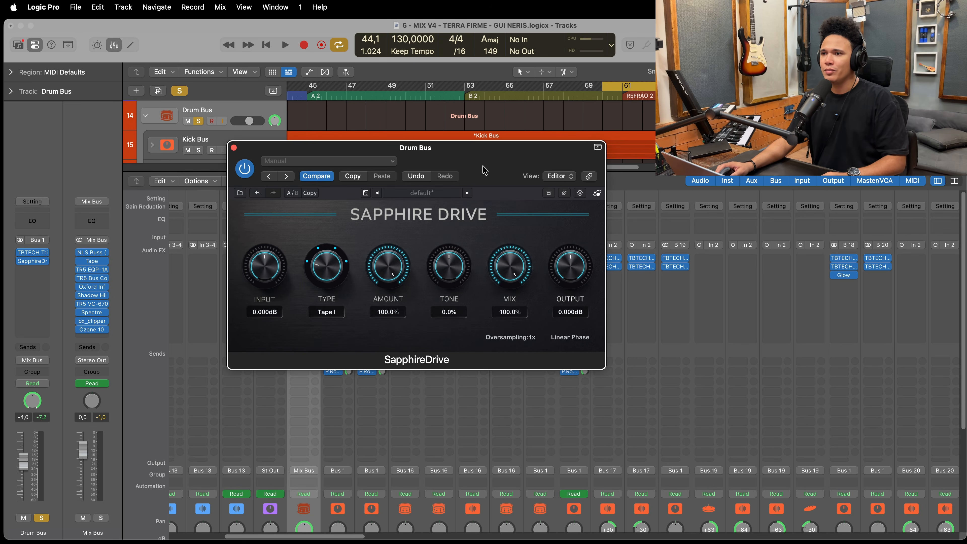
left_click_drag(491, 161, 487, 162)
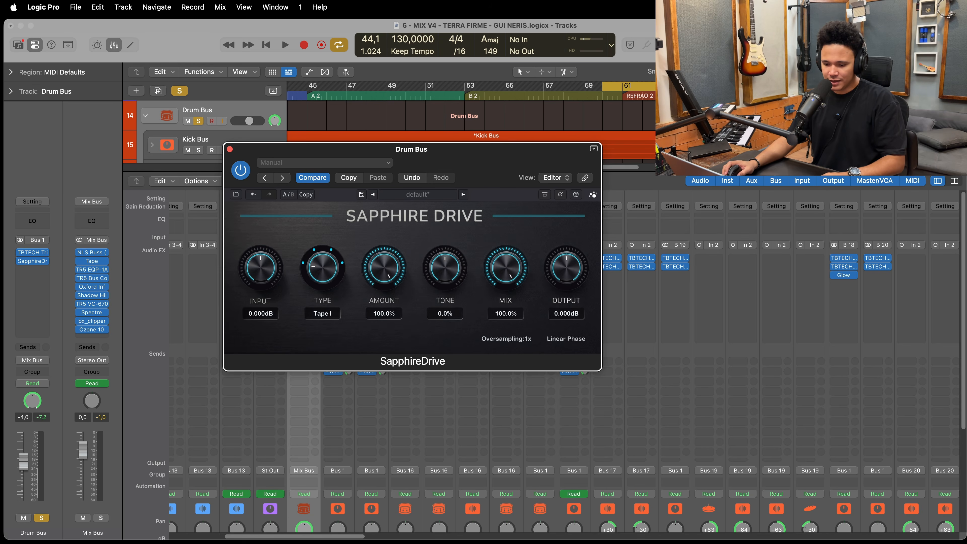
- Switch to Firefox, examine the Sapphire Drive product page's saturation types and Tone control description, and minimize the browser
left_click(593, 194)
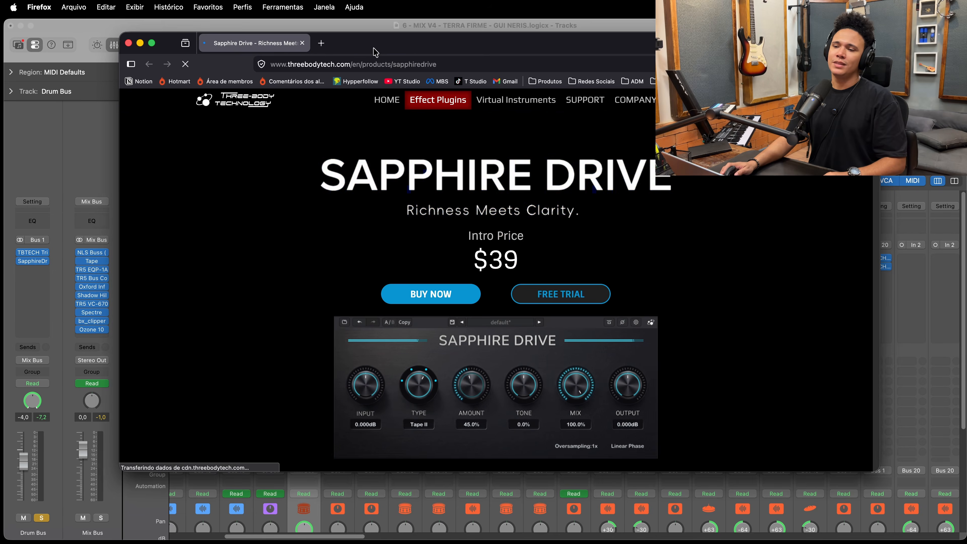
scroll(410, 267, "down", 10)
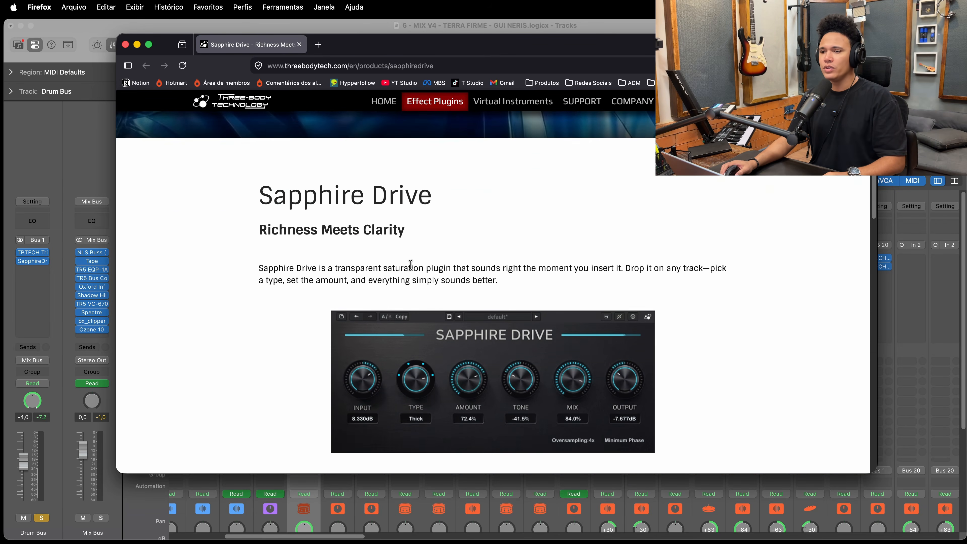
scroll(411, 266, "down", 15)
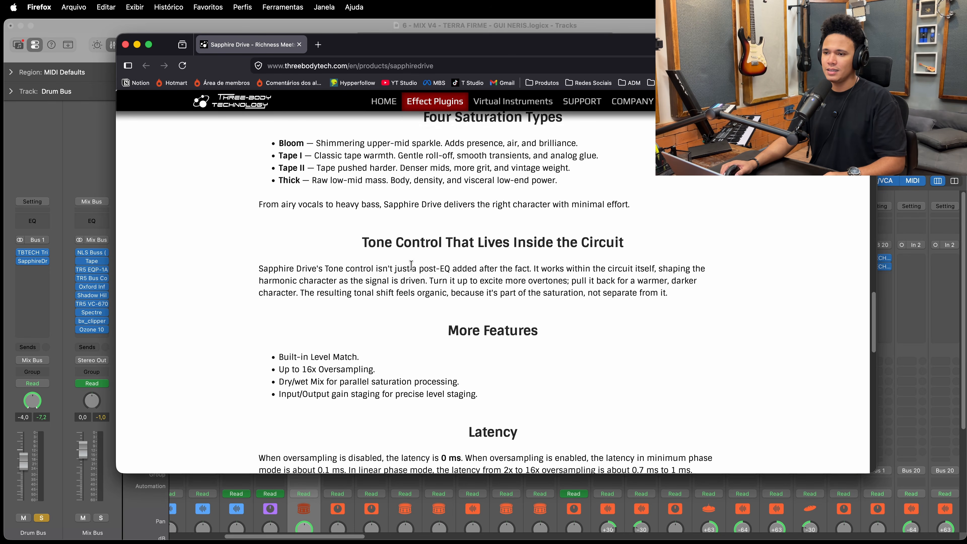
scroll(455, 273, "up", 2)
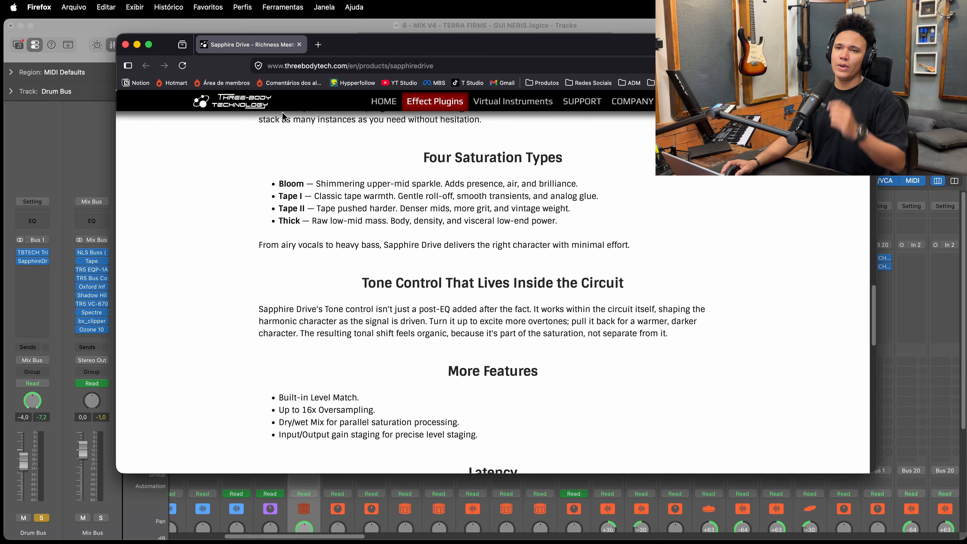
left_click(137, 44)
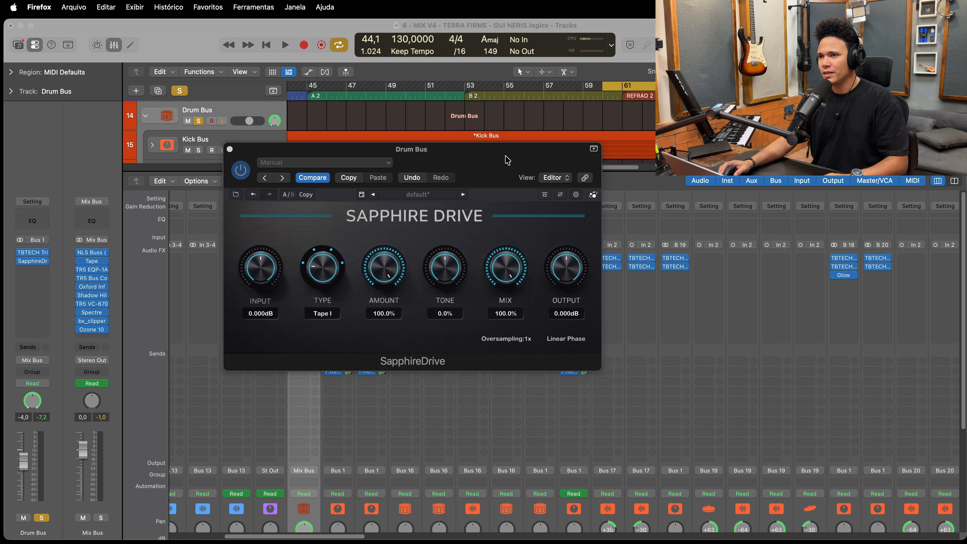
- Play from the cycle start near bar 60 while sweeping the Tone down to -100% and up to 100%
left_click_drag(507, 160, 511, 219)
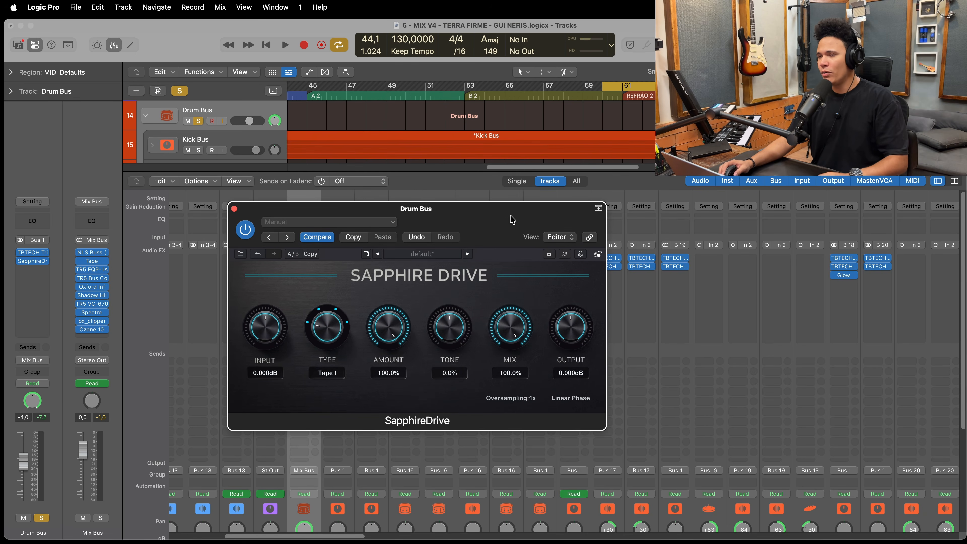
left_click(606, 99)
left_click_drag(546, 222, 546, 209)
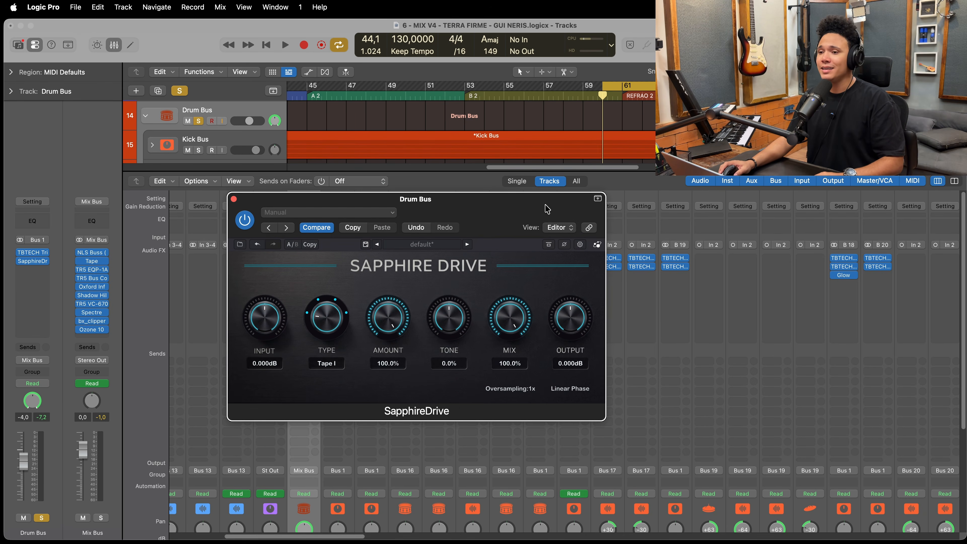
key("space")
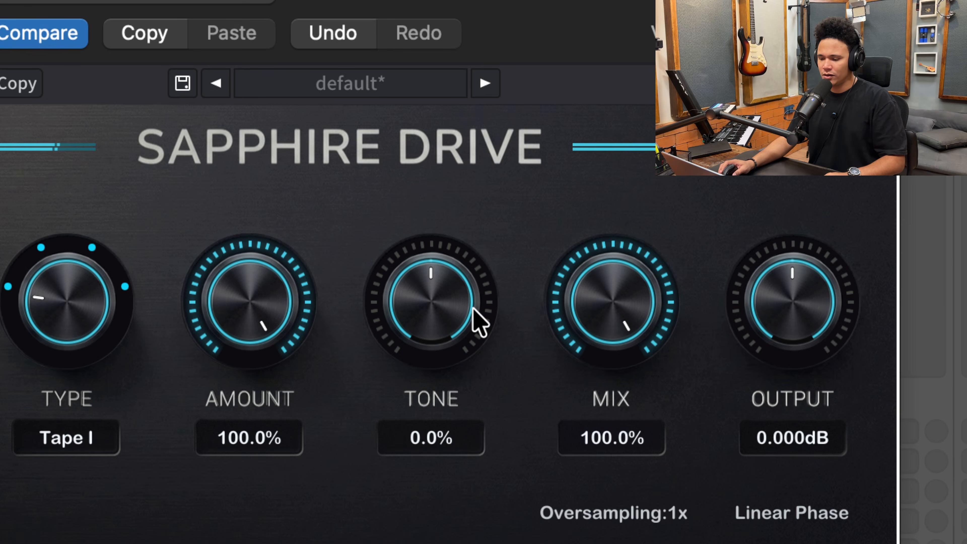
left_click_drag(453, 302, 433, 318)
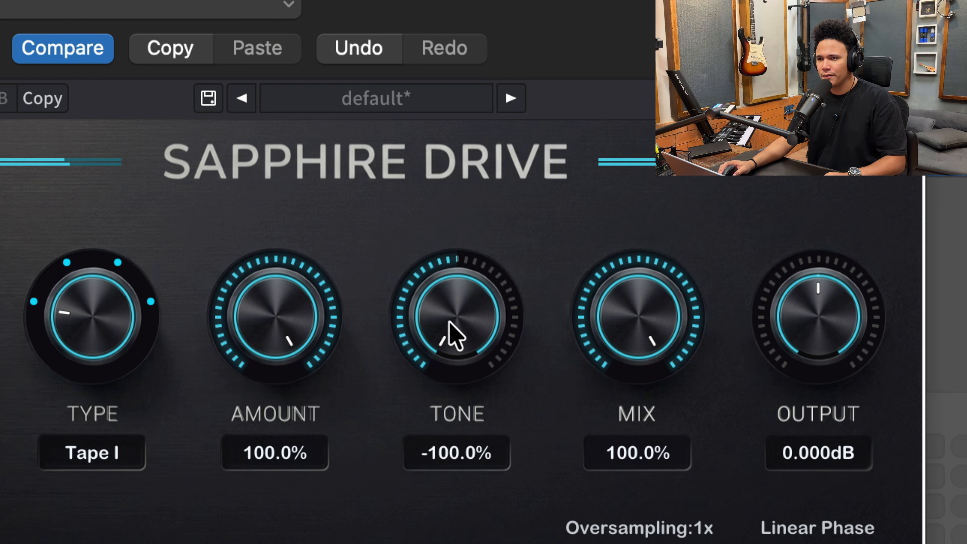
left_click_drag(448, 324, 450, 288)
left_click_drag(461, 227, 467, 270)
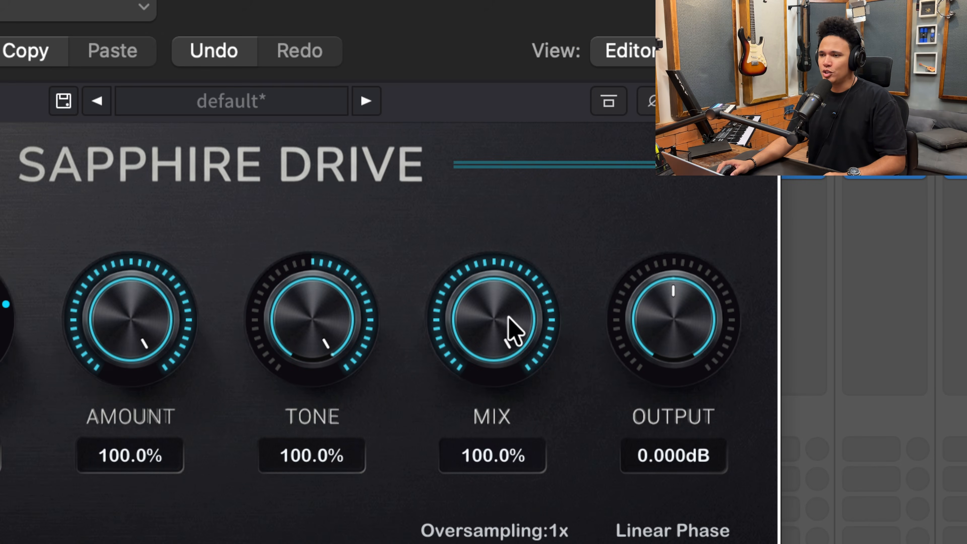
- Lower the Mix to 0% and bring it back up to 100%
left_click_drag(517, 319, 513, 361)
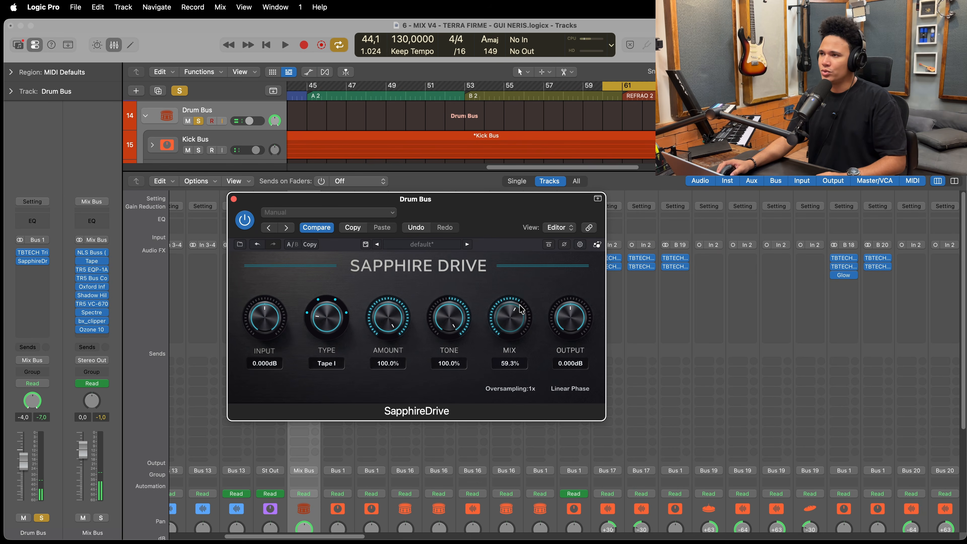
left_click_drag(520, 311, 510, 359)
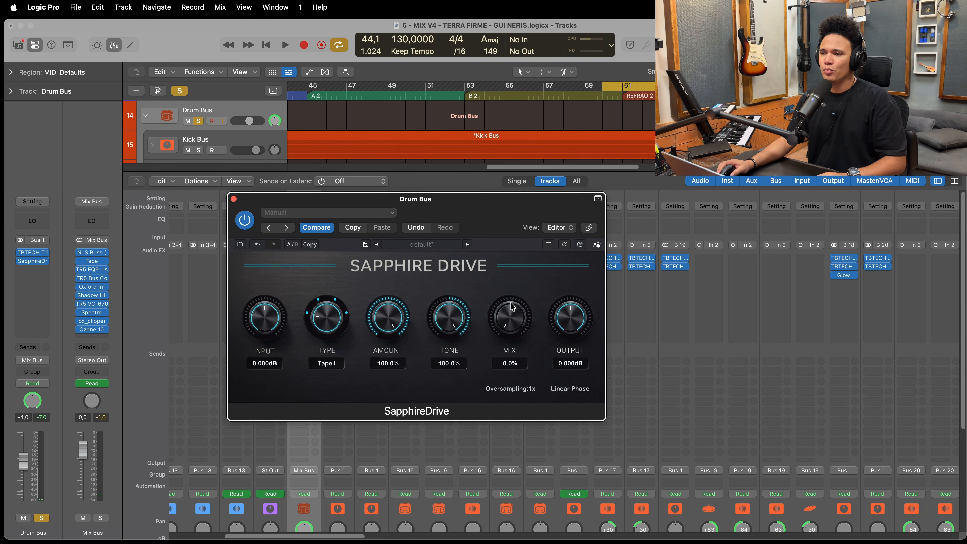
left_click_drag(512, 306, 527, 288)
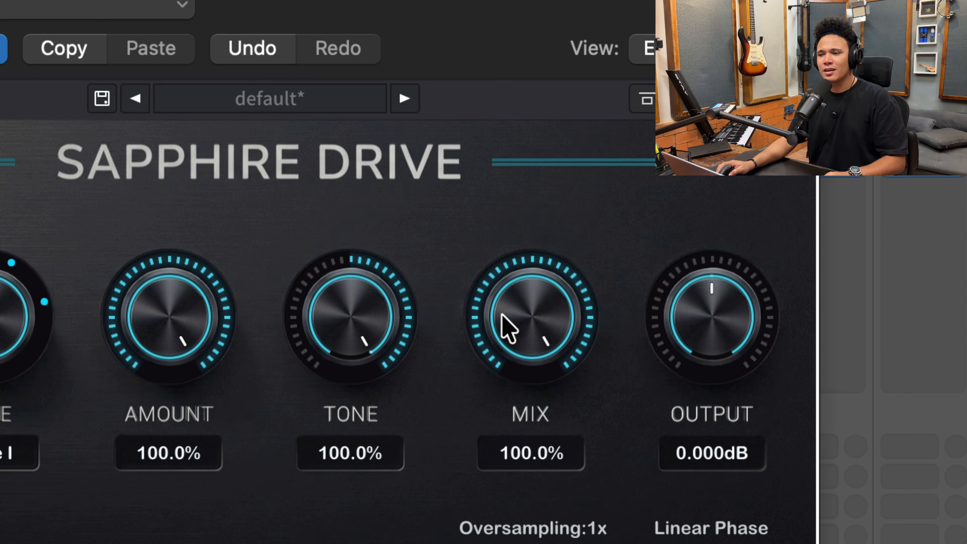
left_click_drag(499, 320, 534, 292)
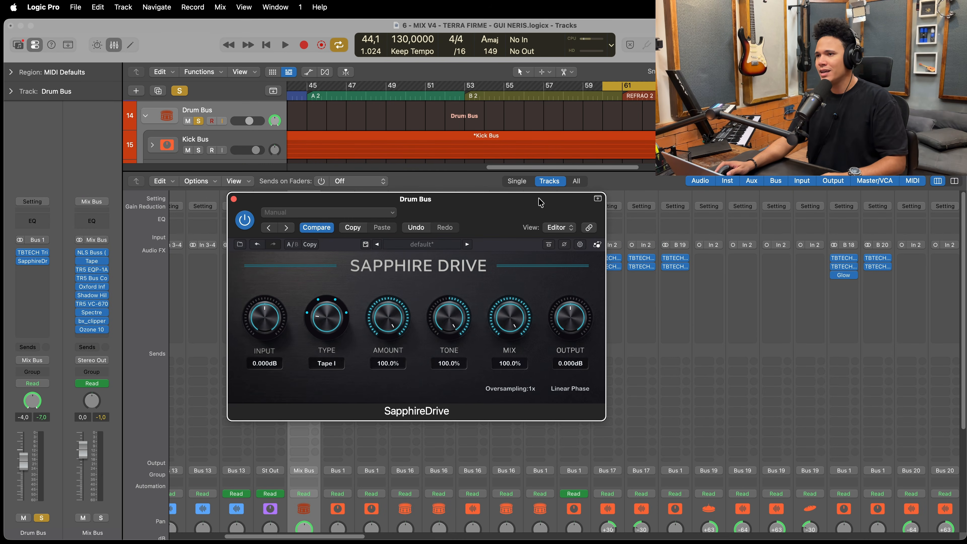
- Return the playhead to the cycle start near bar 60 and raise the plugin's Input to 15.16 dB
left_click_drag(535, 230, 521, 232)
left_click(600, 94)
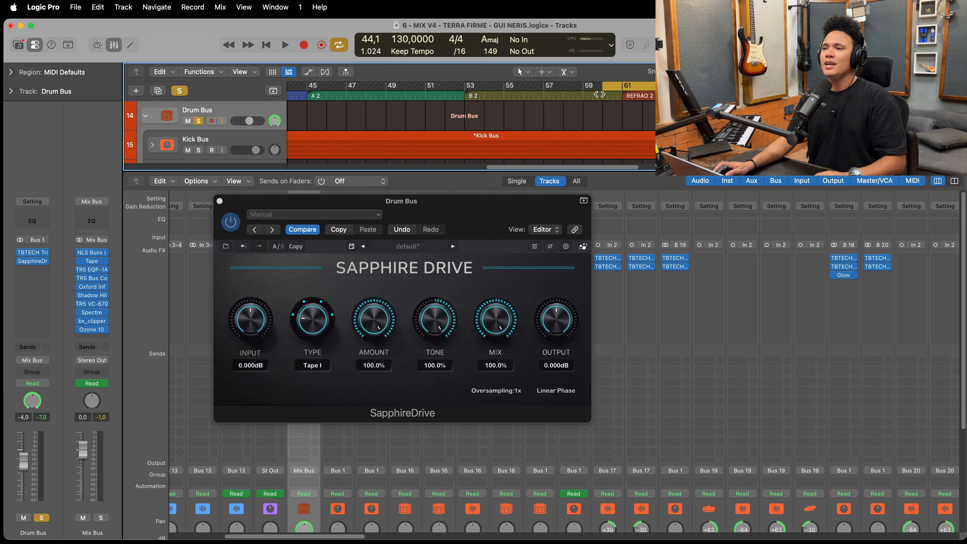
left_click(601, 96)
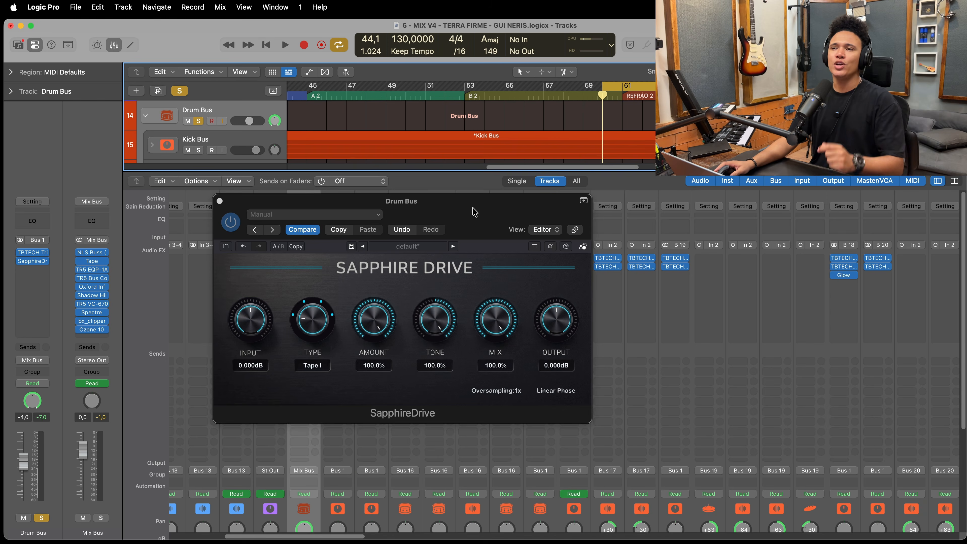
left_click_drag(473, 213, 503, 175)
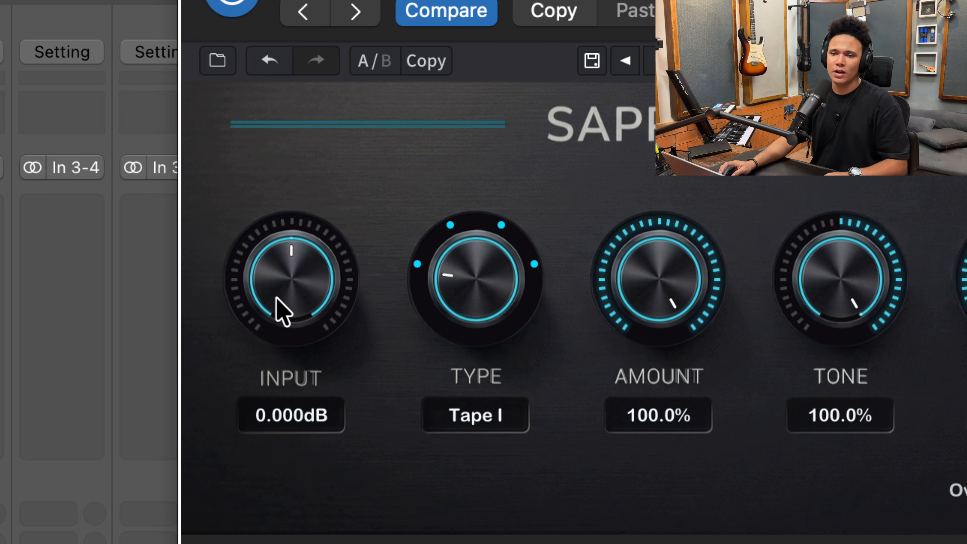
mouse_move(283, 312)
left_mouse_down()
mouse_move(283, 265)
mouse_move(287, 307)
mouse_move(307, 227)
mouse_move(285, 276)
mouse_move(280, 326)
left_mouse_up()
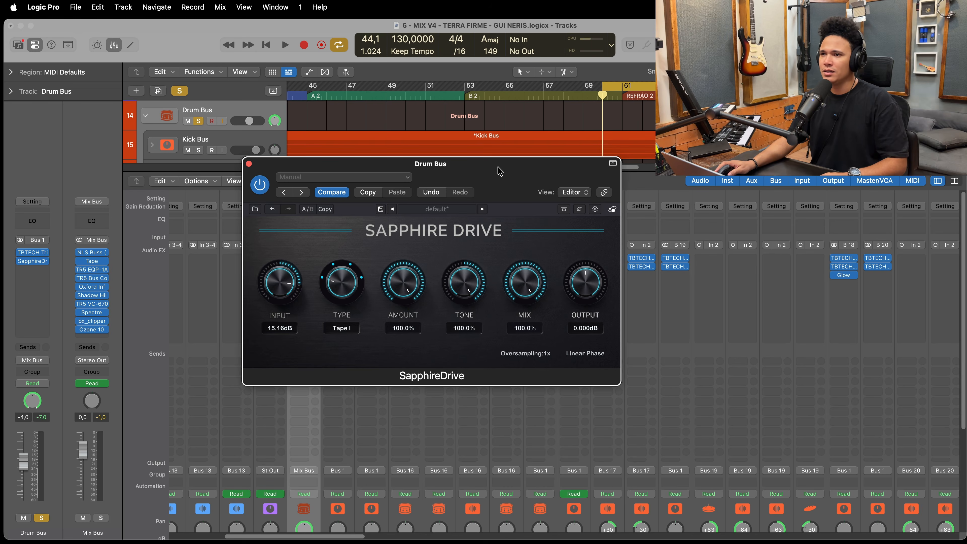
- Play the drum bus from the cycle start and lower the Output to -15.787 dB to compensate for the Input
left_click_drag(502, 165, 470, 163)
left_click(601, 101)
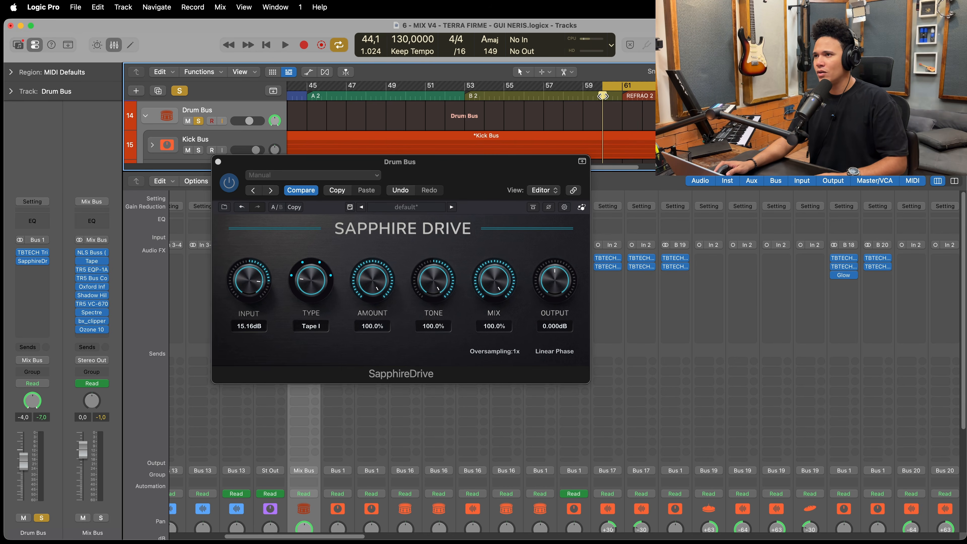
key("space")
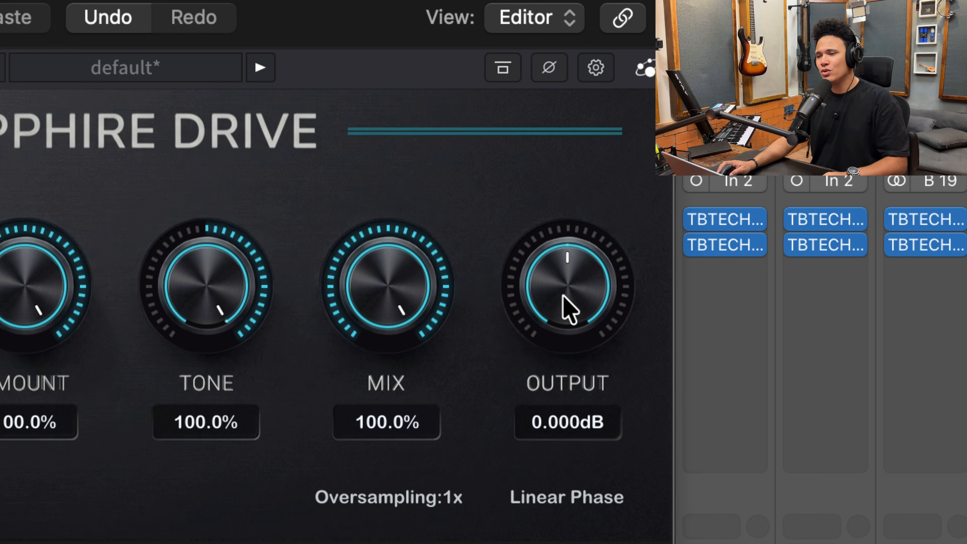
left_click_drag(564, 298, 548, 310)
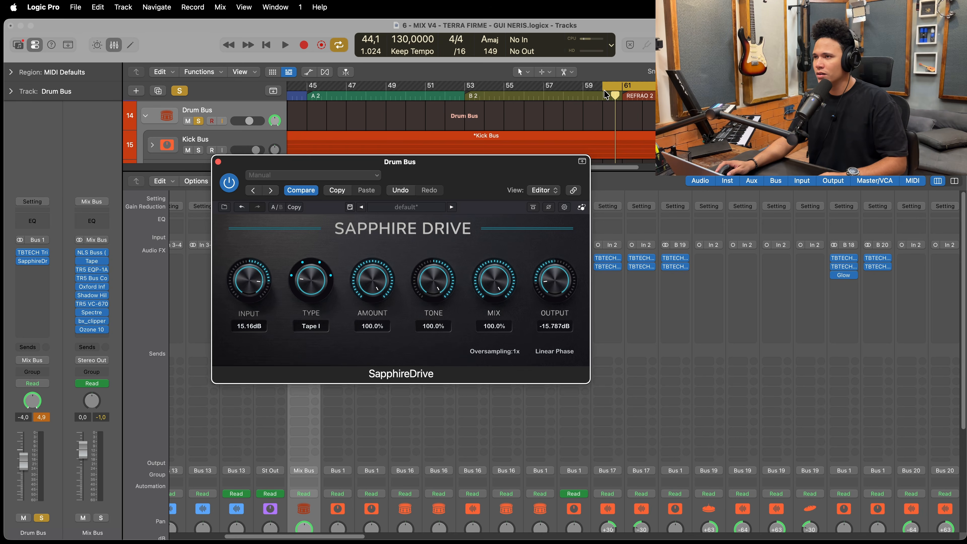
- Replay from the cycle start, reset the Tone to 0%, and bring the Input to 10.63 dB and the Output to -10.175 dB
left_click(603, 96)
key("space")
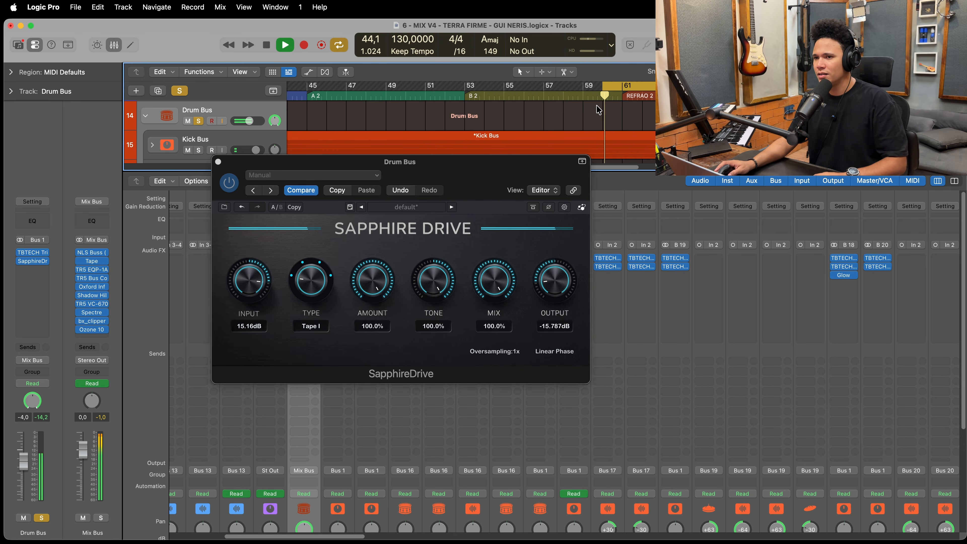
double_click(428, 288)
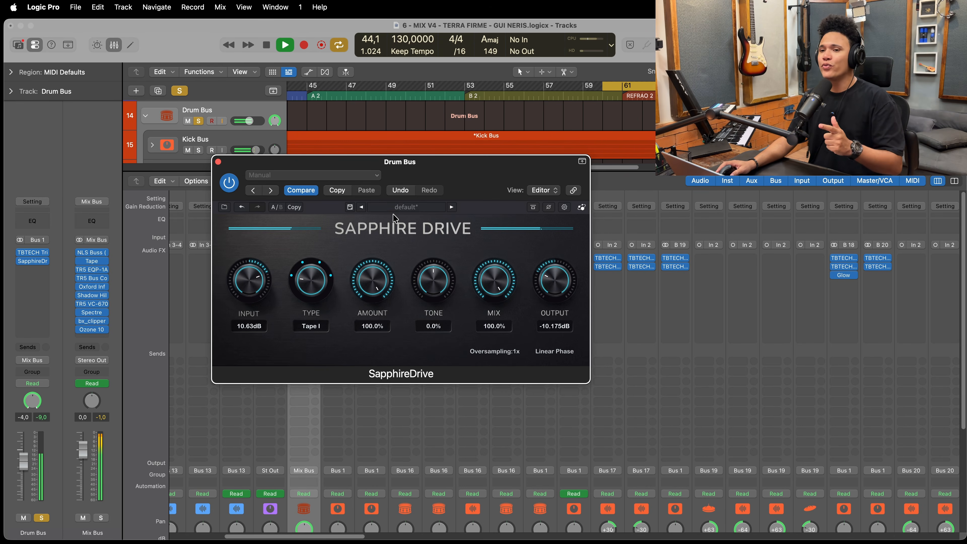
- Stop playback, raise the Input to 24 dB and reset it to its default
key("space")
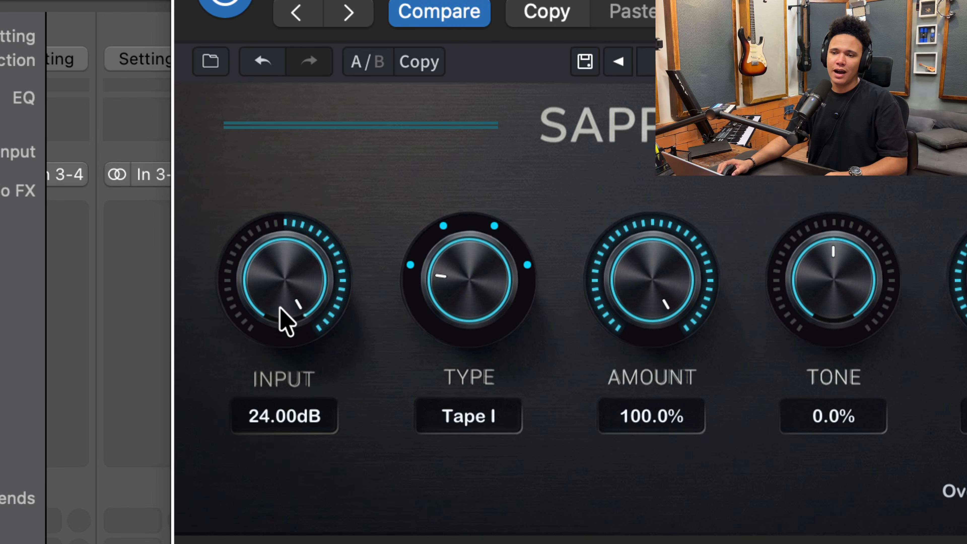
left_click_drag(248, 294, 250, 265)
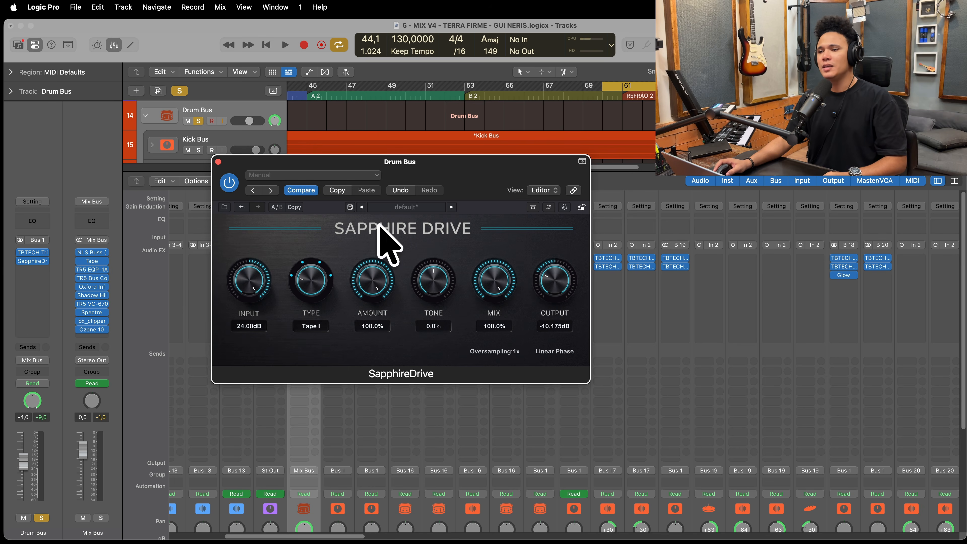
double_click(251, 280)
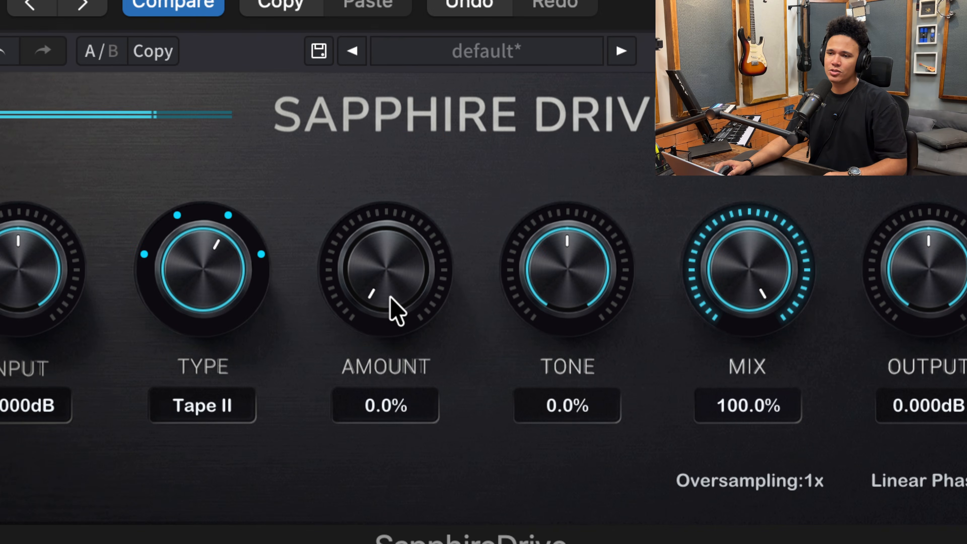
- On the Lead Vocal Bus, raise the Amount to 100% and switch the Type through Tape I, Bloom, Tape II and Thick back to Tape I
scroll(389, 297, "up", 15)
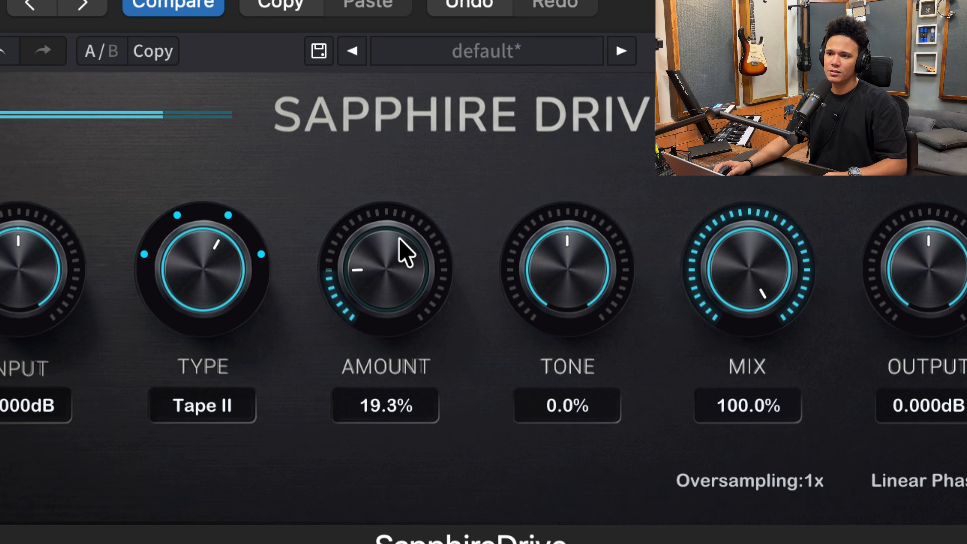
scroll(402, 282, "up", 15)
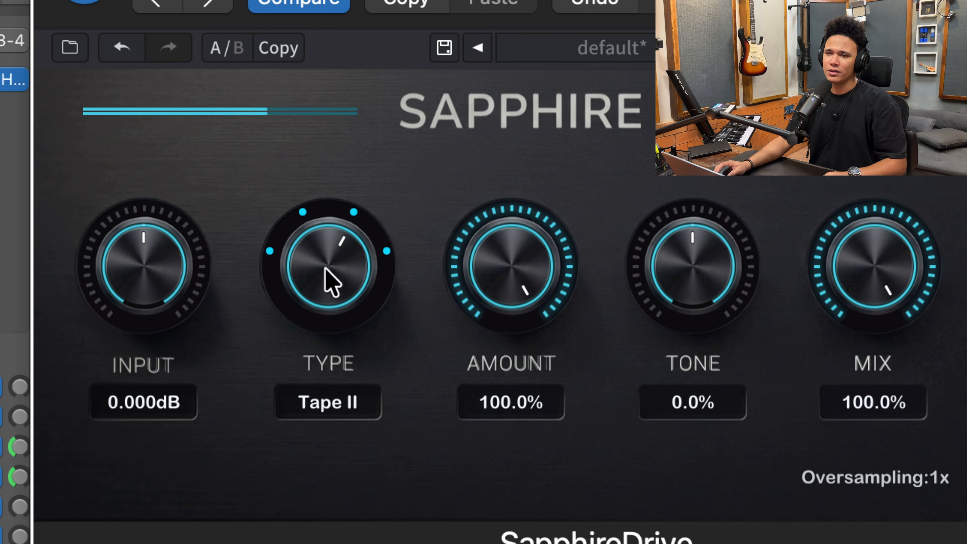
left_click_drag(330, 282, 313, 417)
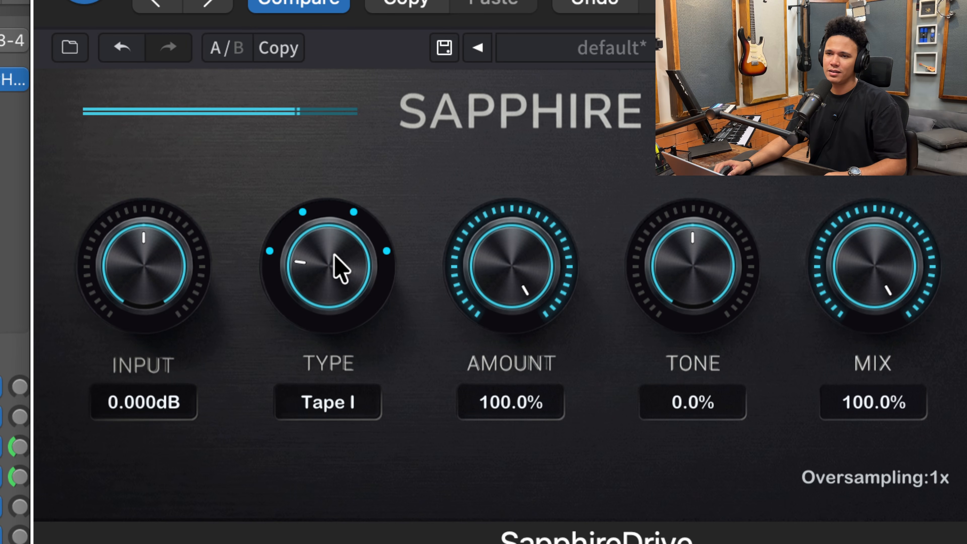
left_click_drag(335, 238, 341, 167)
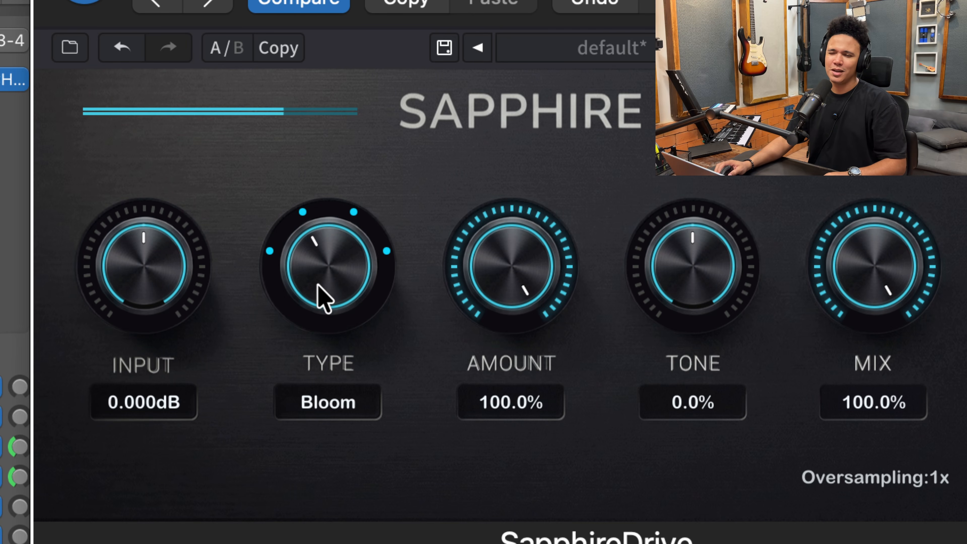
left_click_drag(319, 293, 328, 216)
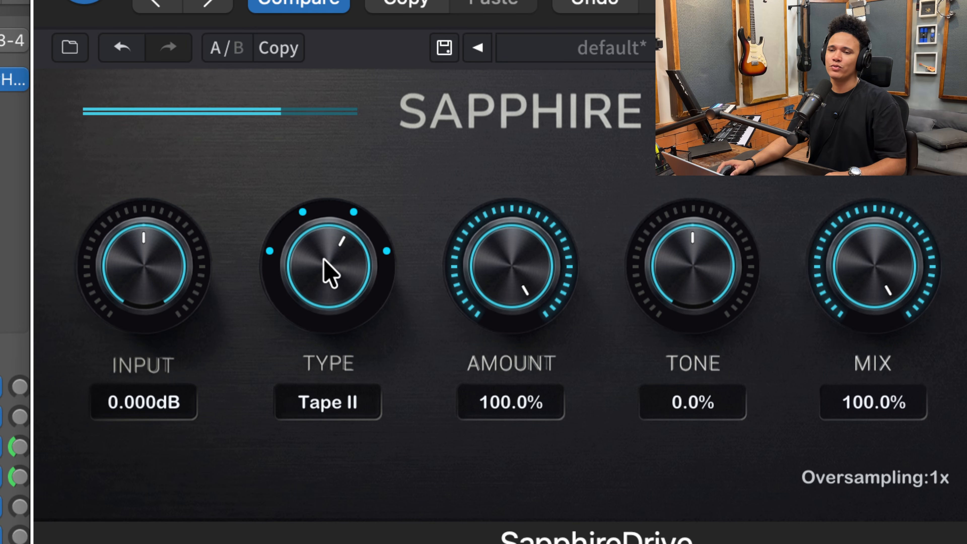
left_click_drag(322, 259, 352, 112)
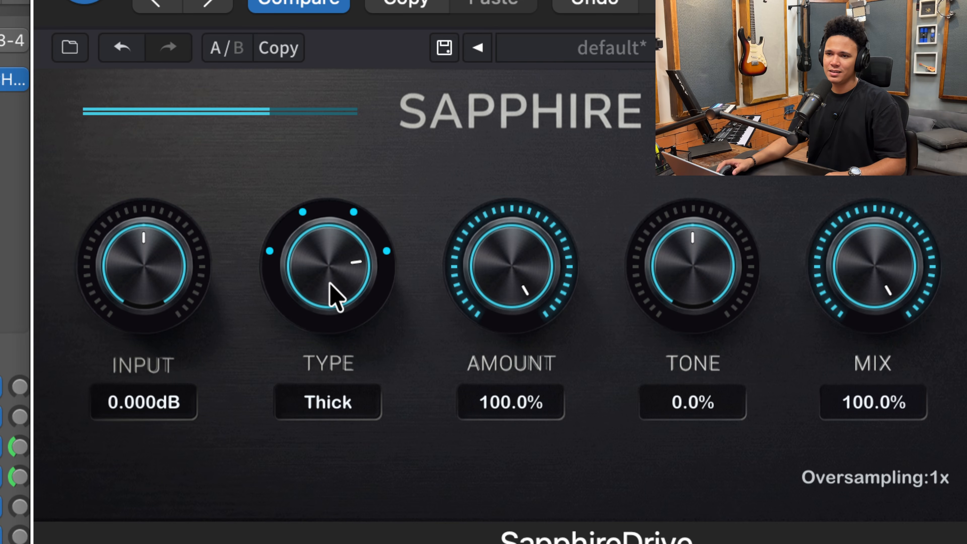
left_click_drag(334, 274, 311, 527)
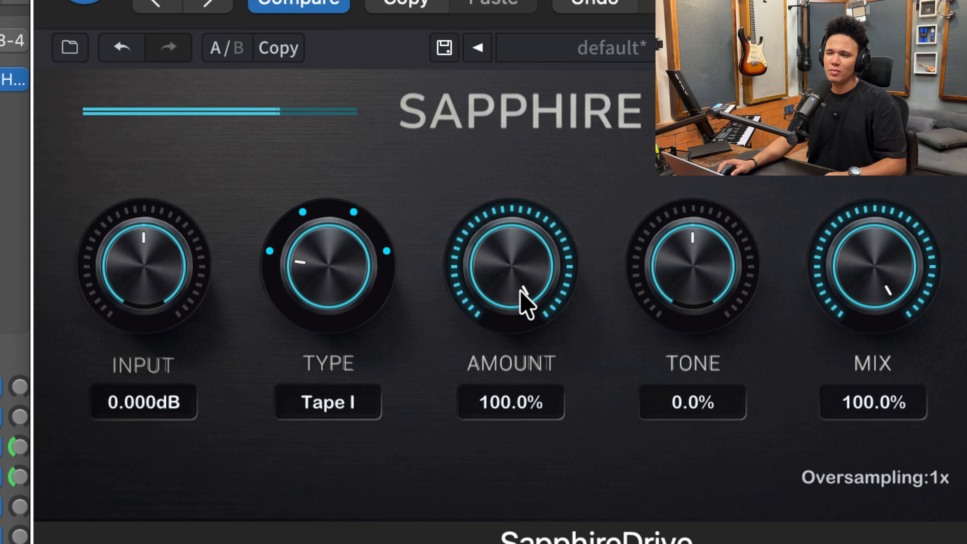
- Compare Amount settings of 52% and 100% on the Lead Vocal Bus, shifting the plugin window between them, and lower the Amount to about 47.5%
mouse_move(528, 280)
left_mouse_down()
mouse_move(518, 350)
mouse_move(521, 281)
mouse_move(526, 291)
left_mouse_up()
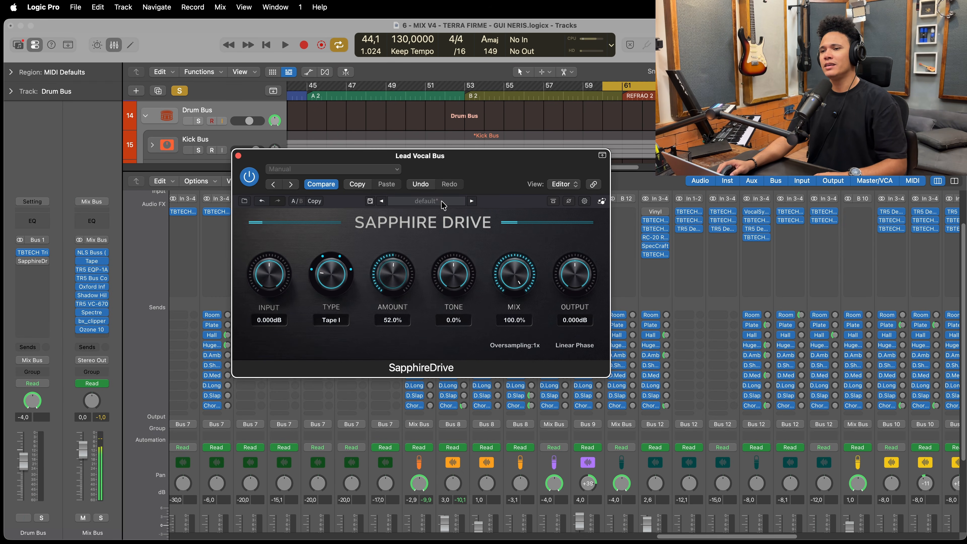
left_click_drag(469, 156, 540, 154)
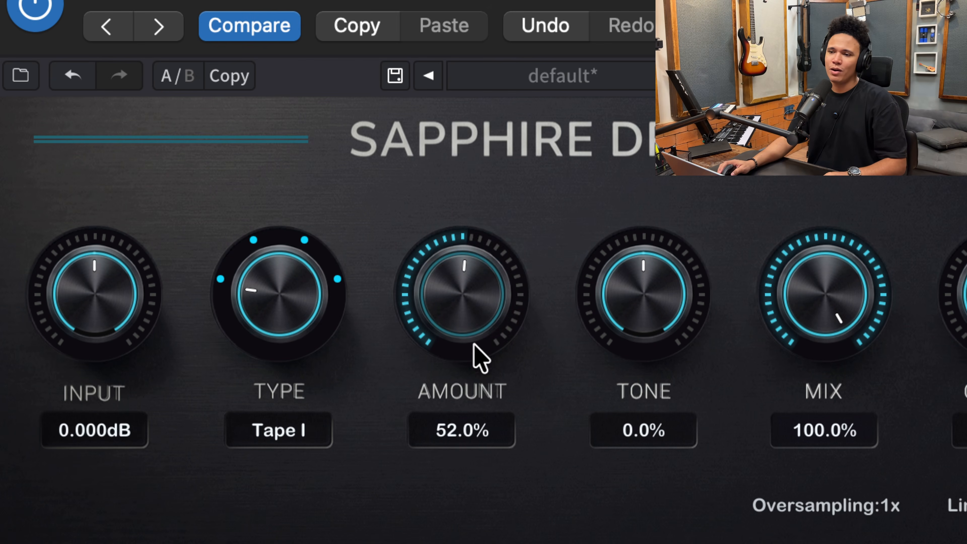
left_click_drag(468, 292, 469, 220)
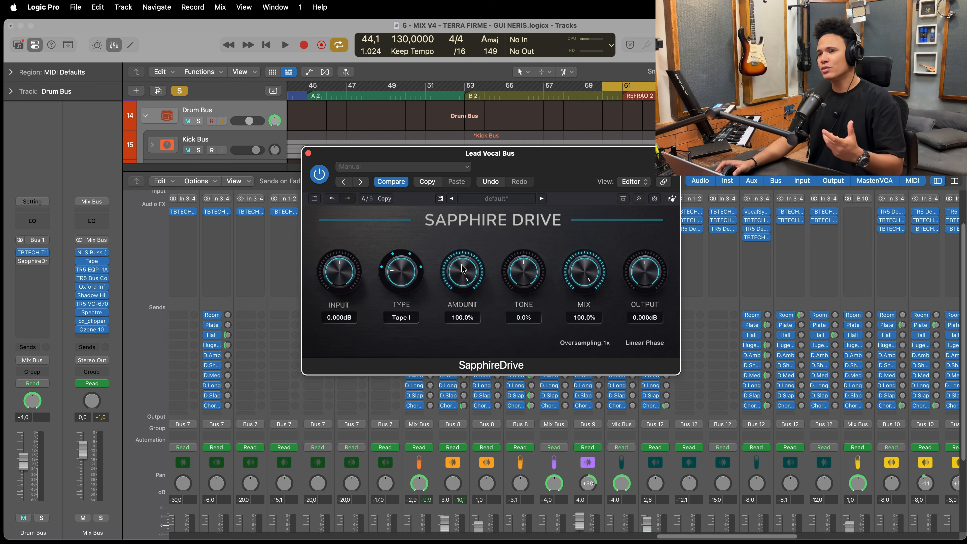
left_click_drag(510, 158, 446, 159)
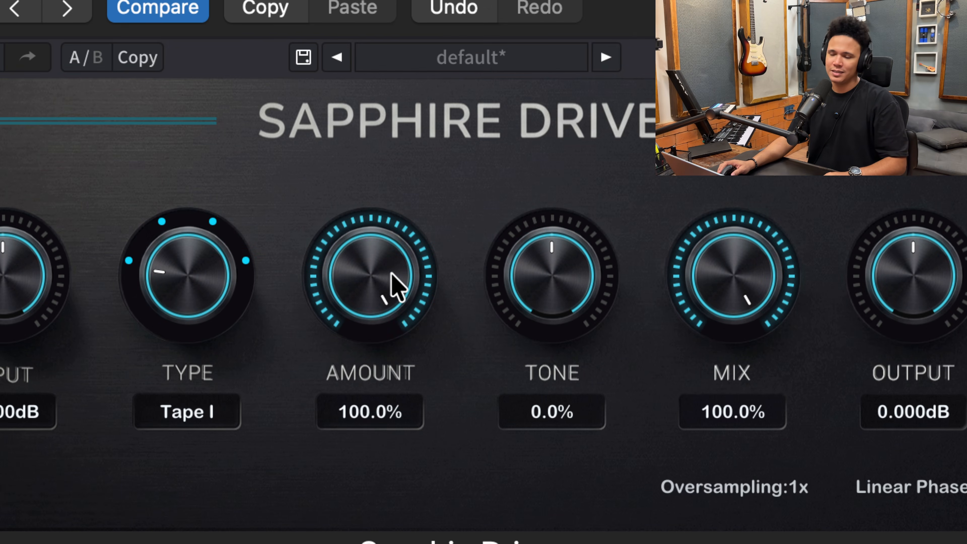
left_click_drag(405, 275, 375, 265)
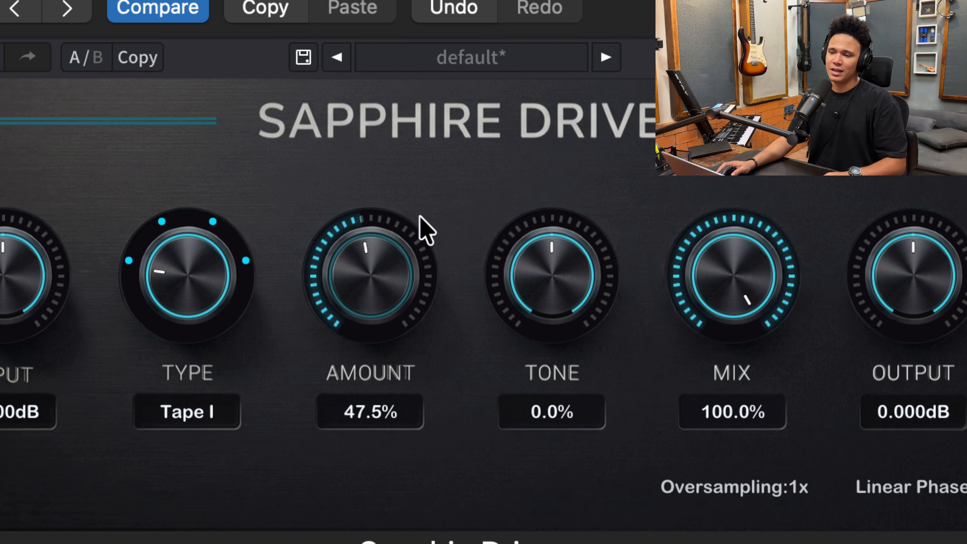